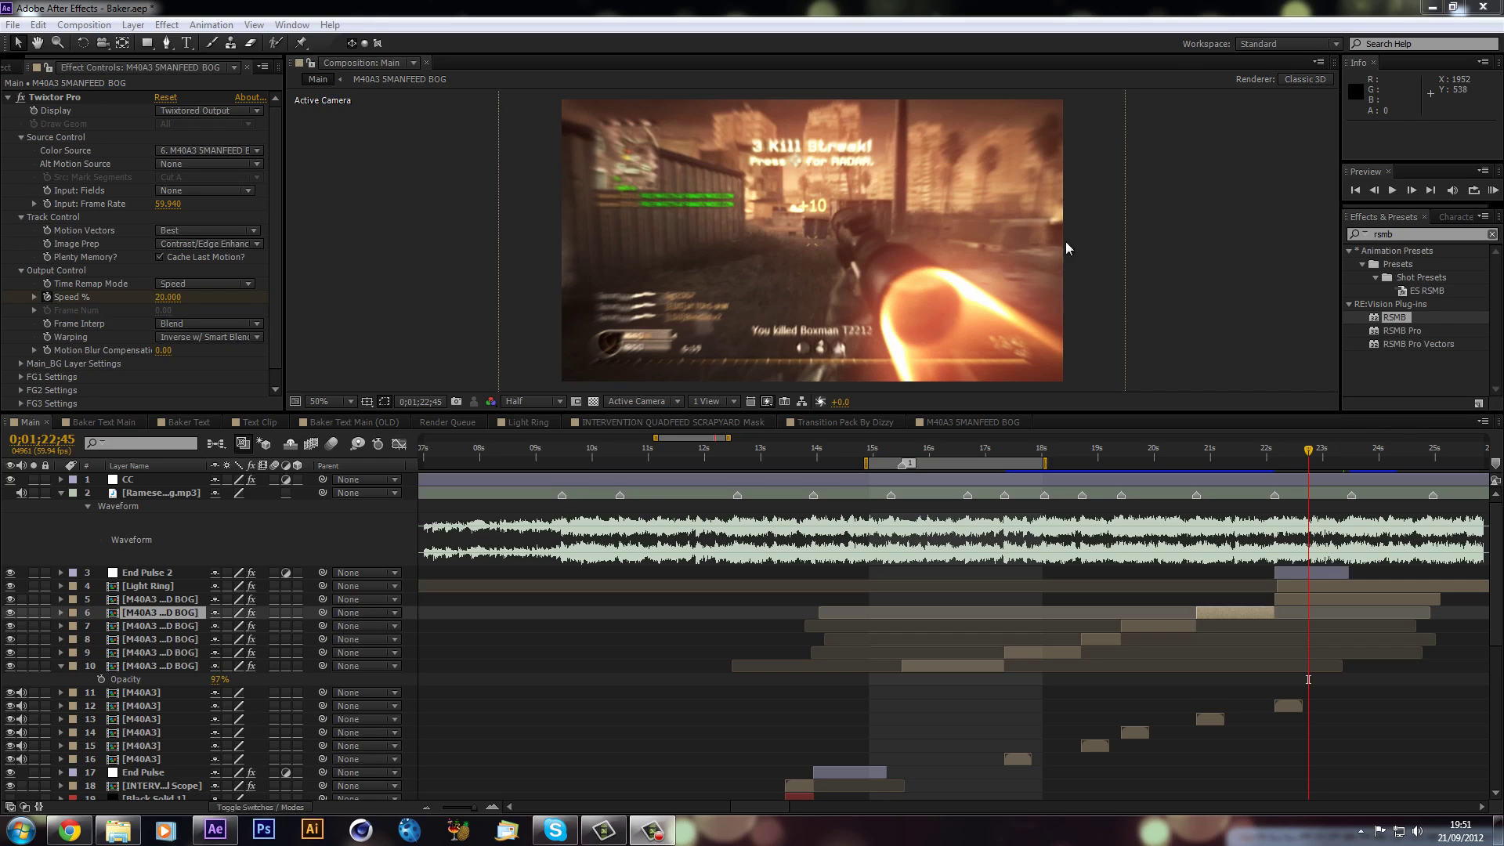
Set layer 10's opacity to 100% and scrub back to review the clip's motion.
{"action": "left_click_drag", "start_coordinate": [213, 689], "coordinate": [357, 702]}
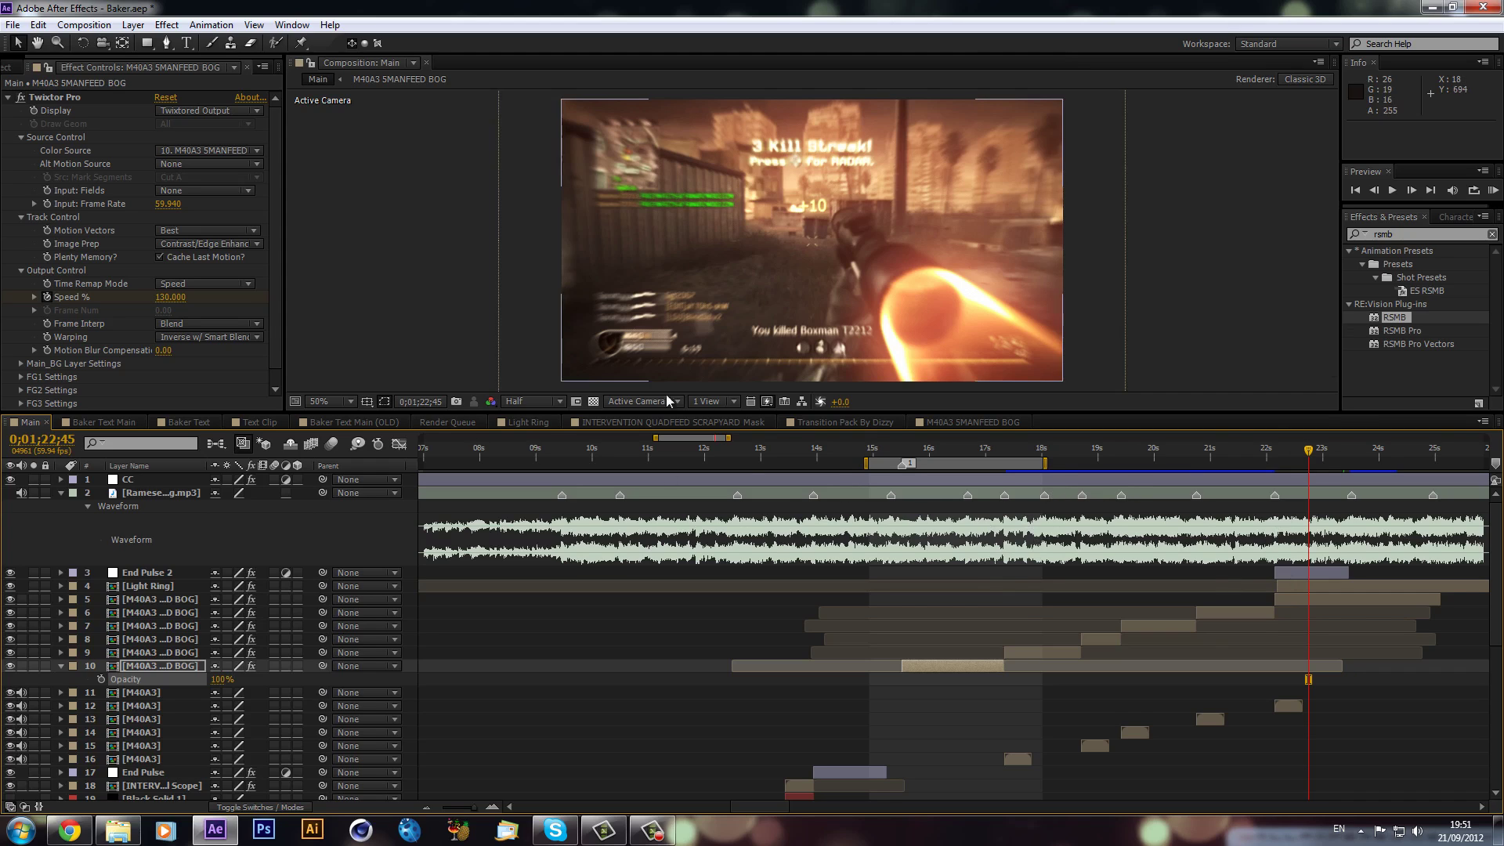
{"action": "left_click", "coordinate": [1215, 452]}
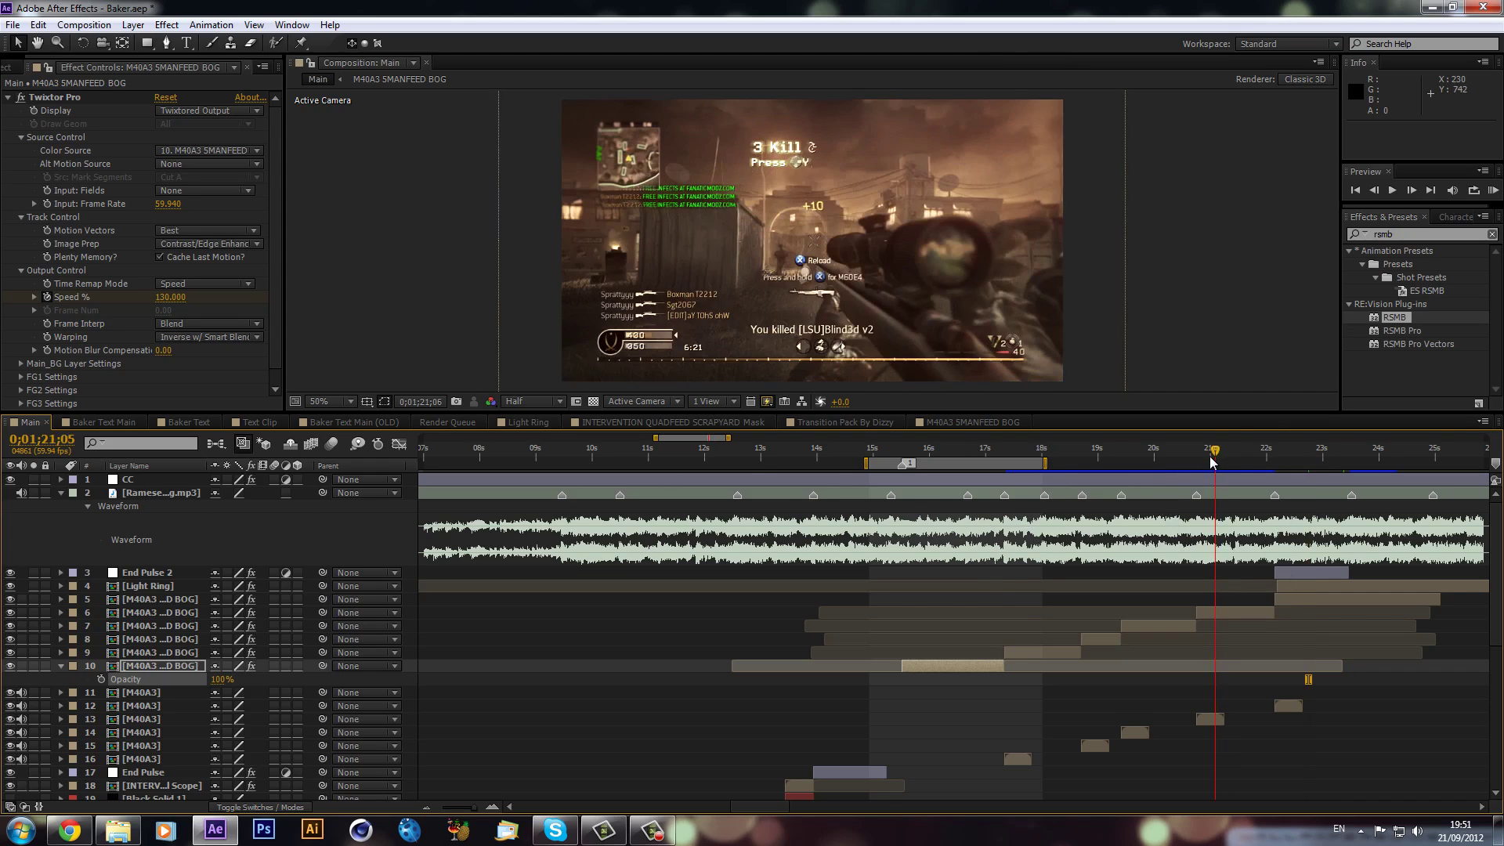
{"action": "mouse_move", "coordinate": [1213, 457]}
{"action": "left_mouse_down"}
{"action": "mouse_move", "coordinate": [1086, 498]}
{"action": "mouse_move", "coordinate": [1167, 503]}
{"action": "left_mouse_up"}
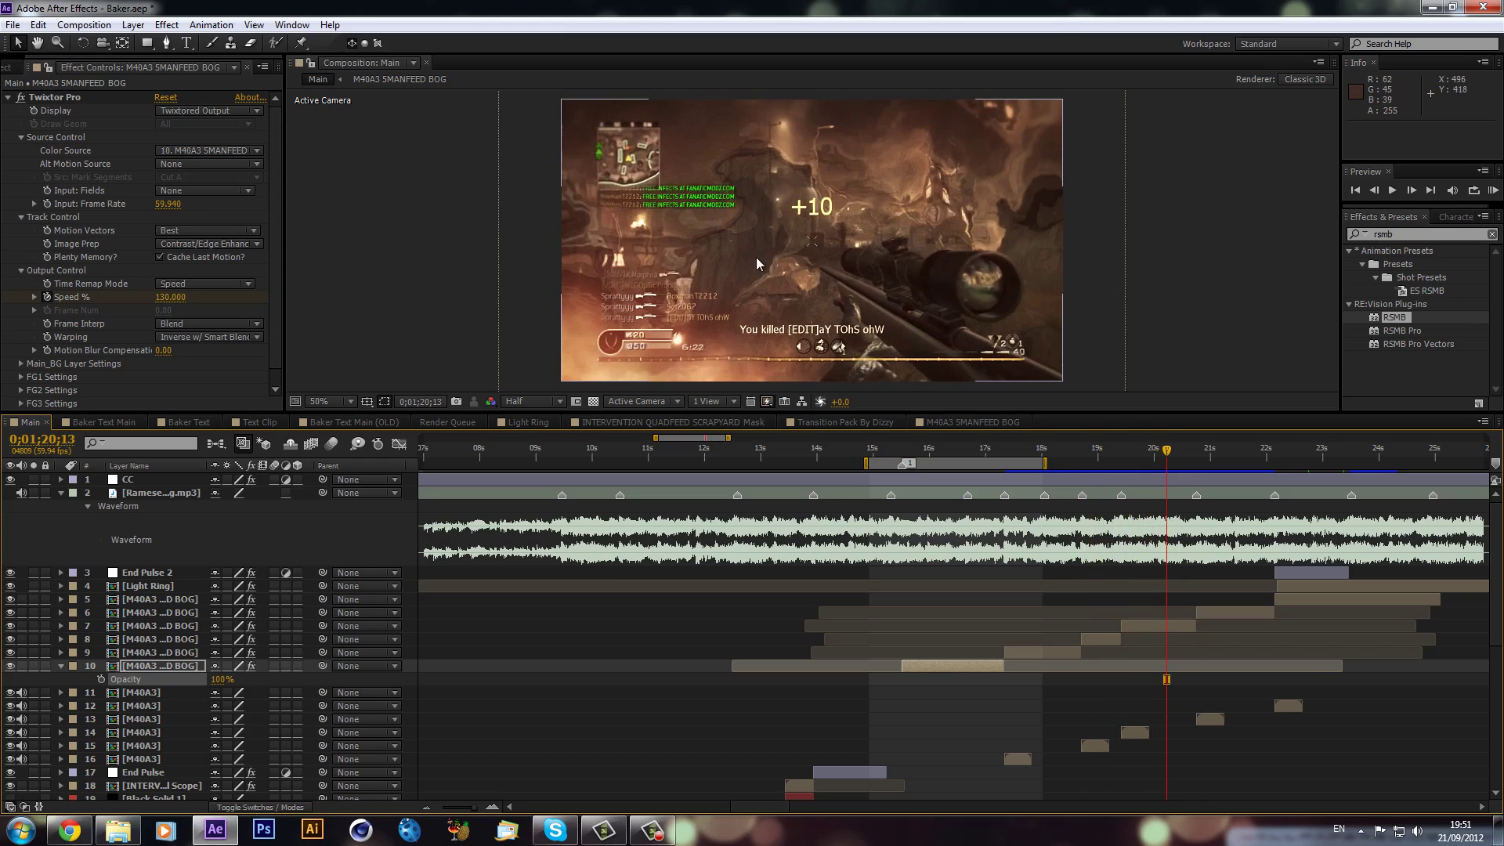
Apply RSMB motion blur from Effects & Presets to the layer 7 Twixtor clip.
{"action": "left_click", "coordinate": [1110, 626]}
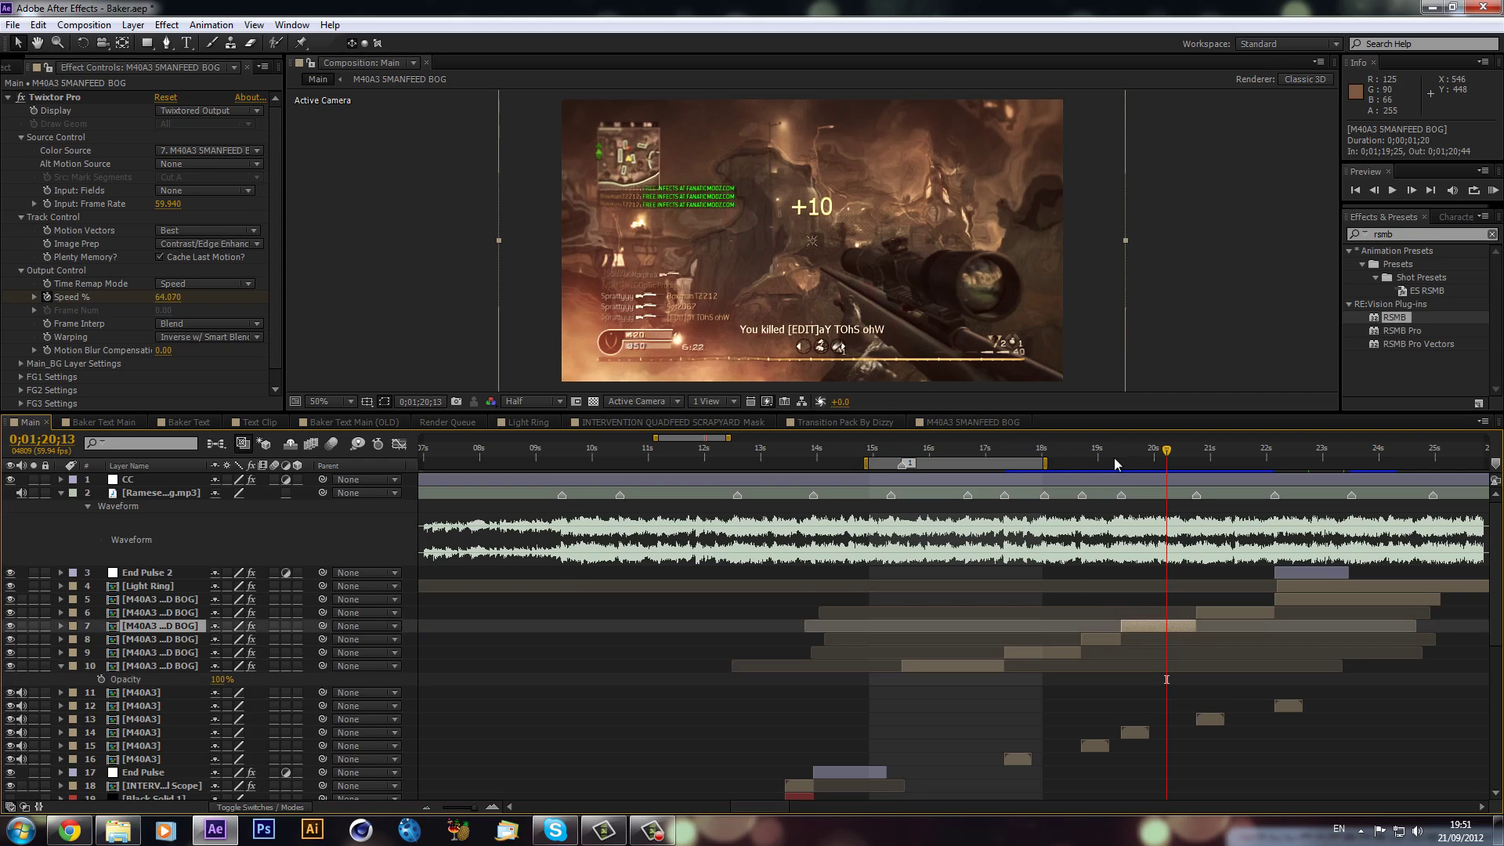
{"action": "left_click_drag", "start_coordinate": [1158, 449], "coordinate": [1168, 454]}
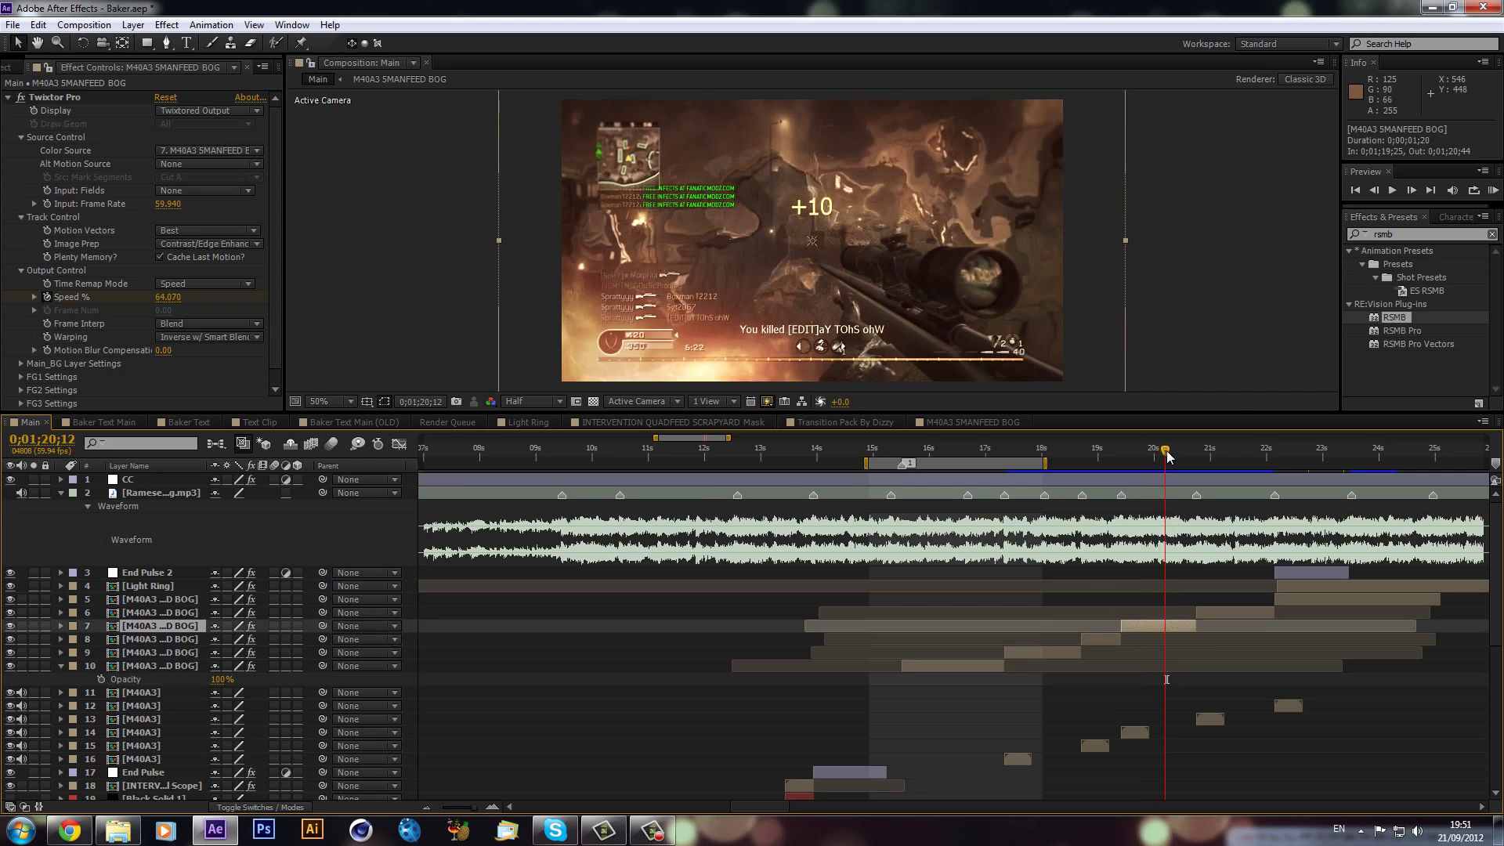
{"action": "left_click_drag", "start_coordinate": [1393, 321], "coordinate": [1173, 626]}
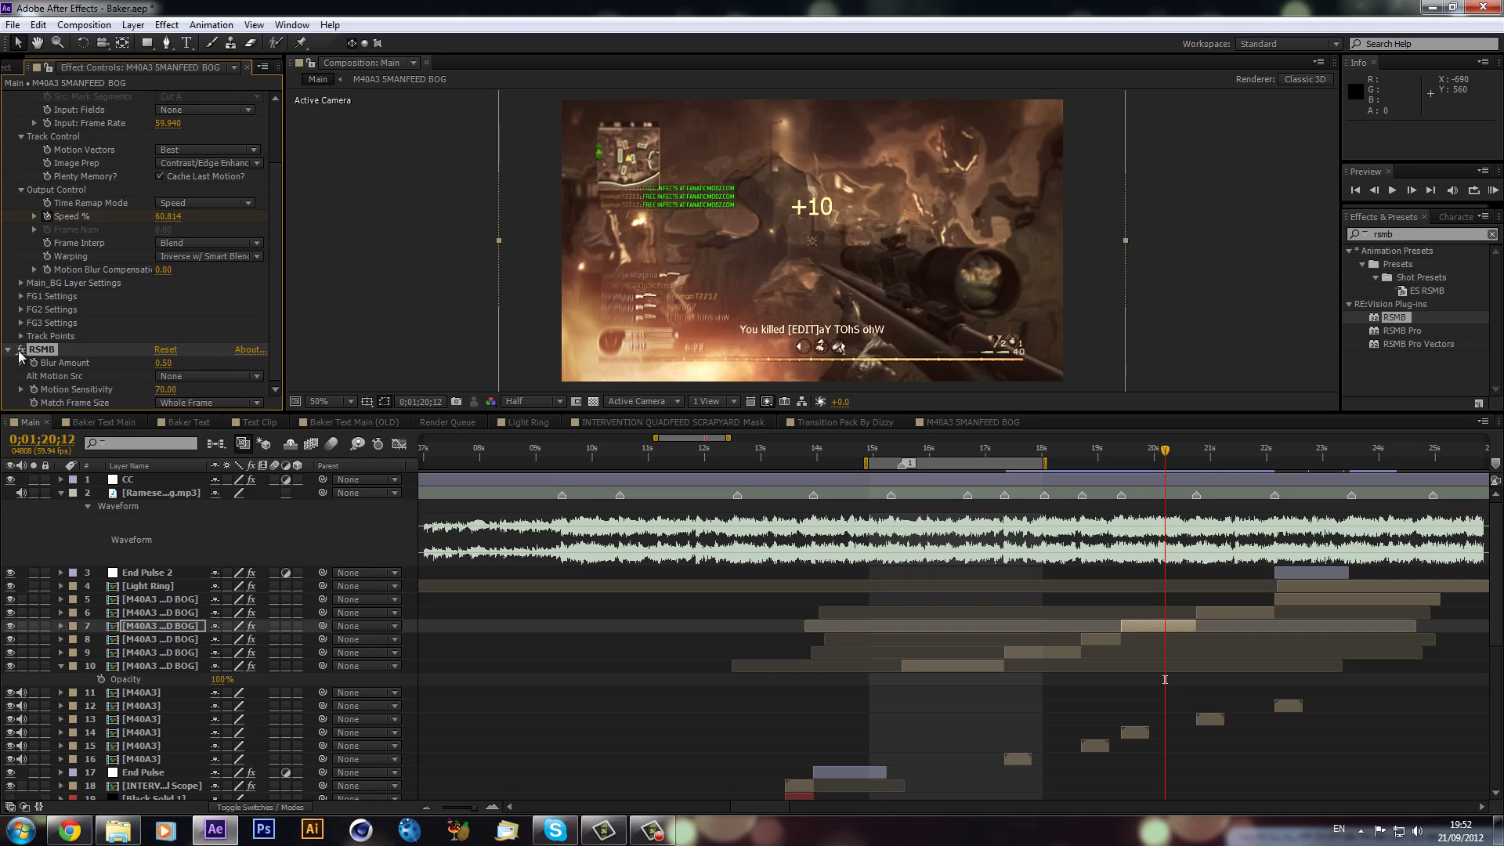
Toggle layer 7's RSMB off and on to compare the default 0.50 blur.
{"action": "left_click", "coordinate": [21, 350]}
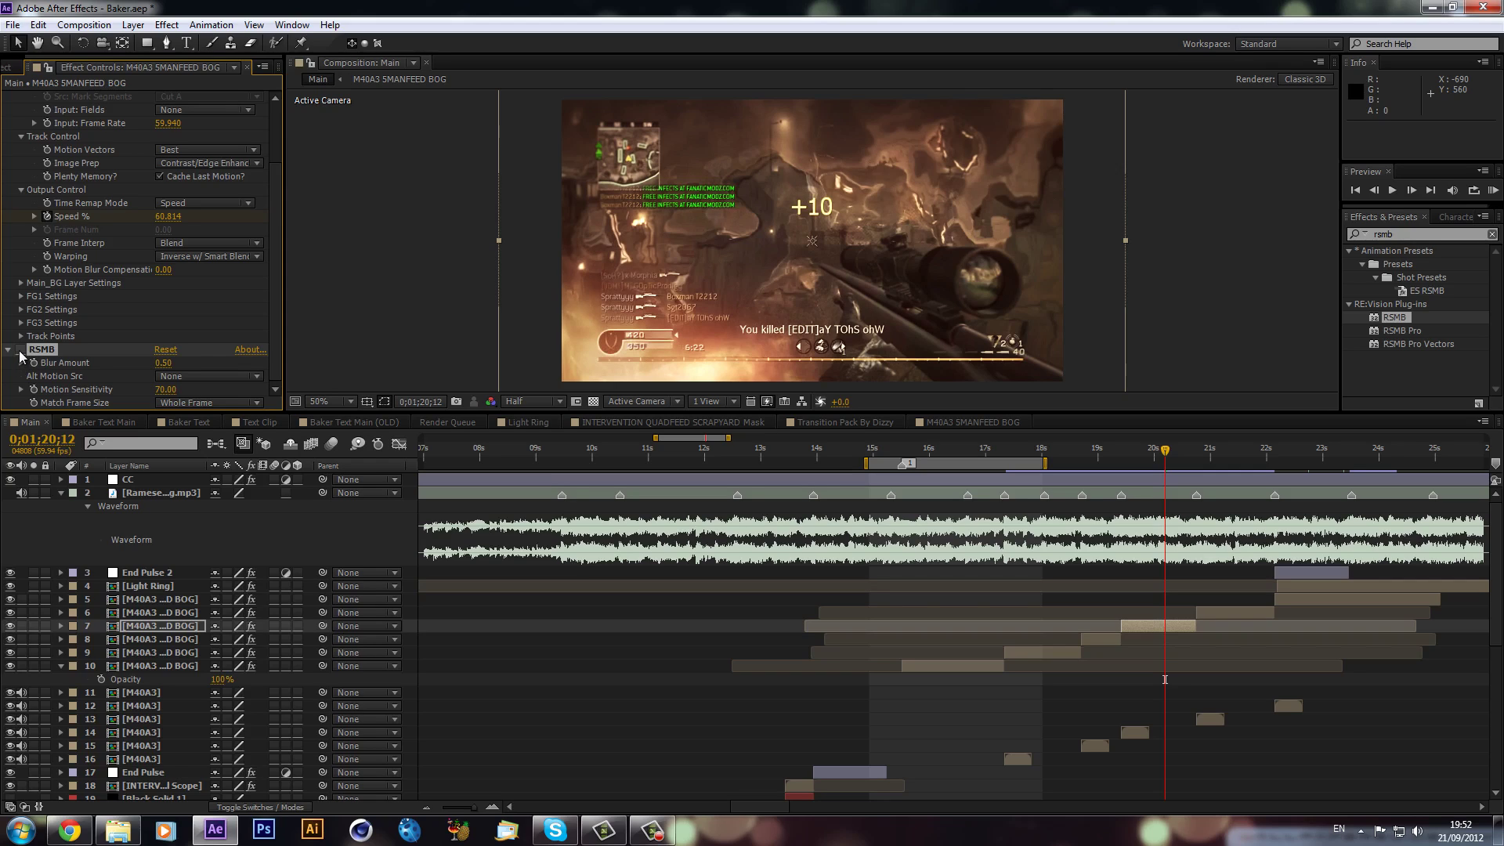
{"action": "left_click", "coordinate": [21, 351]}
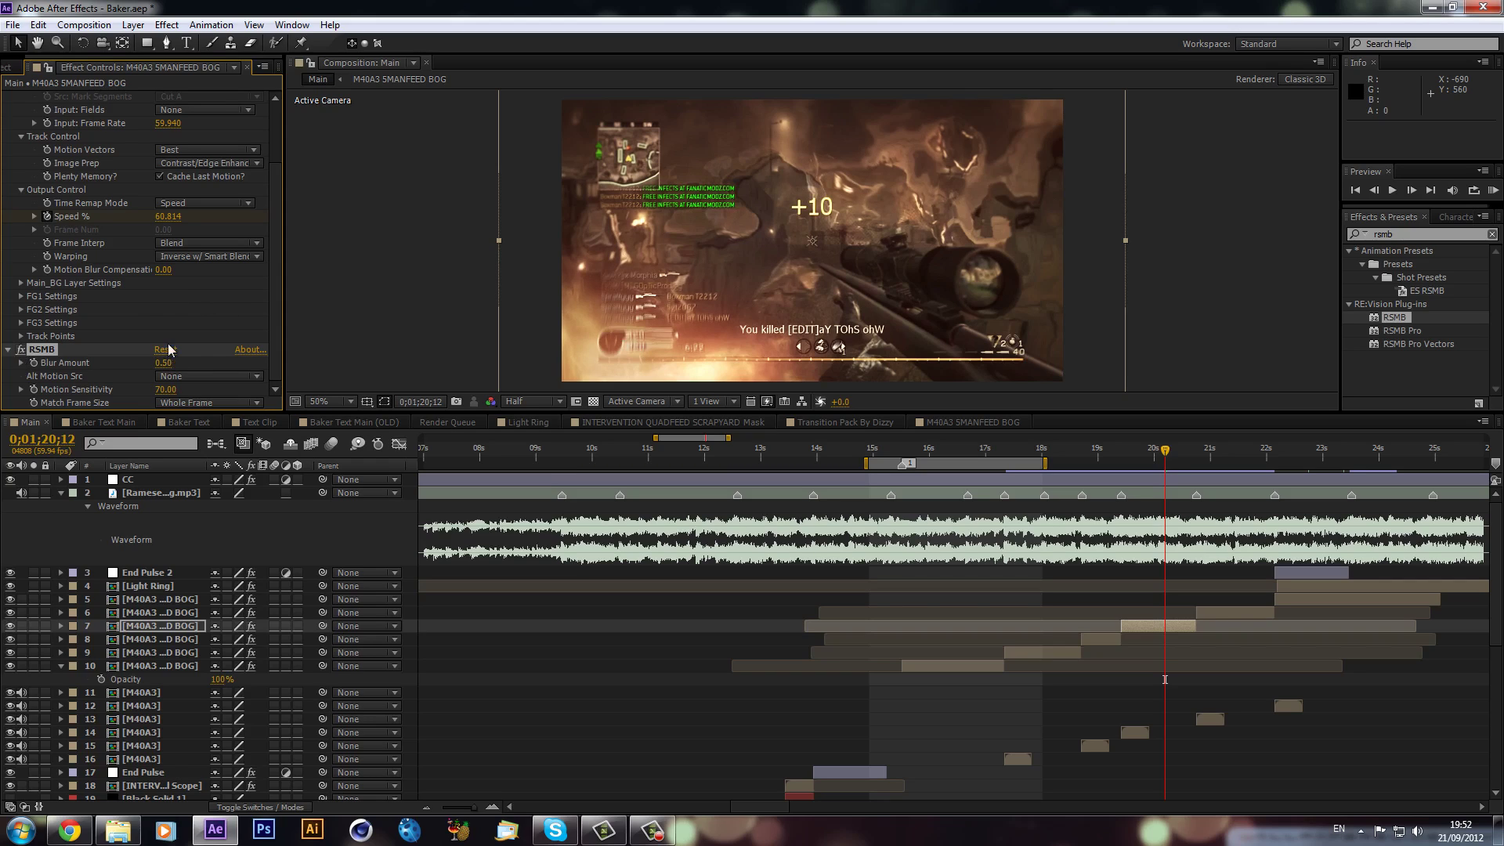
{"action": "left_click", "coordinate": [163, 390]}
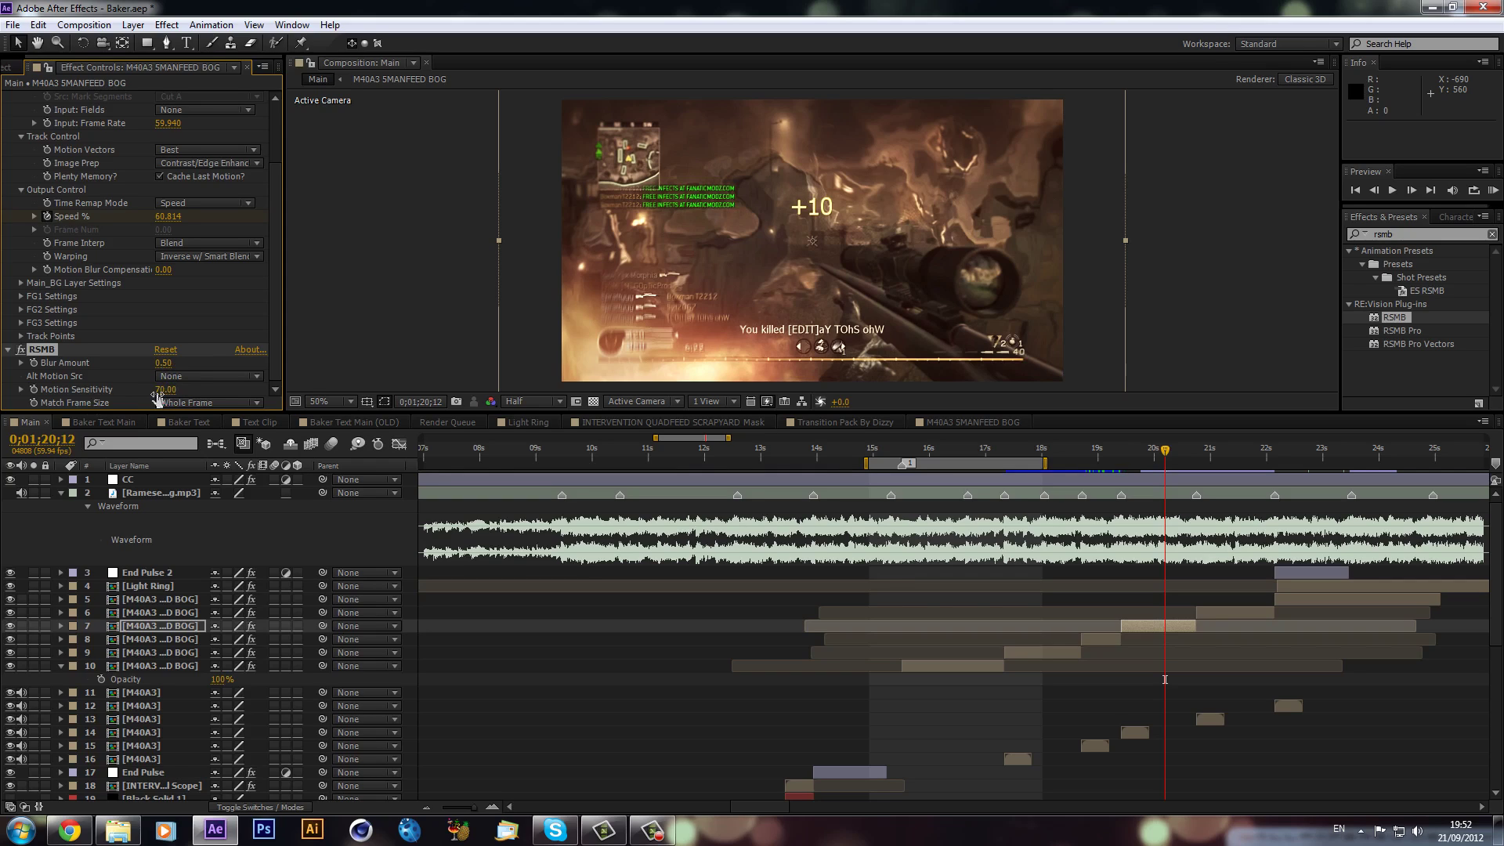
Set RSMB Motion Sensitivity to 90 and Blur Amount to 1.20.
{"action": "left_click", "coordinate": [164, 391]}
{"action": "type", "text": "90"}
{"action": "key", "text": "Return"}
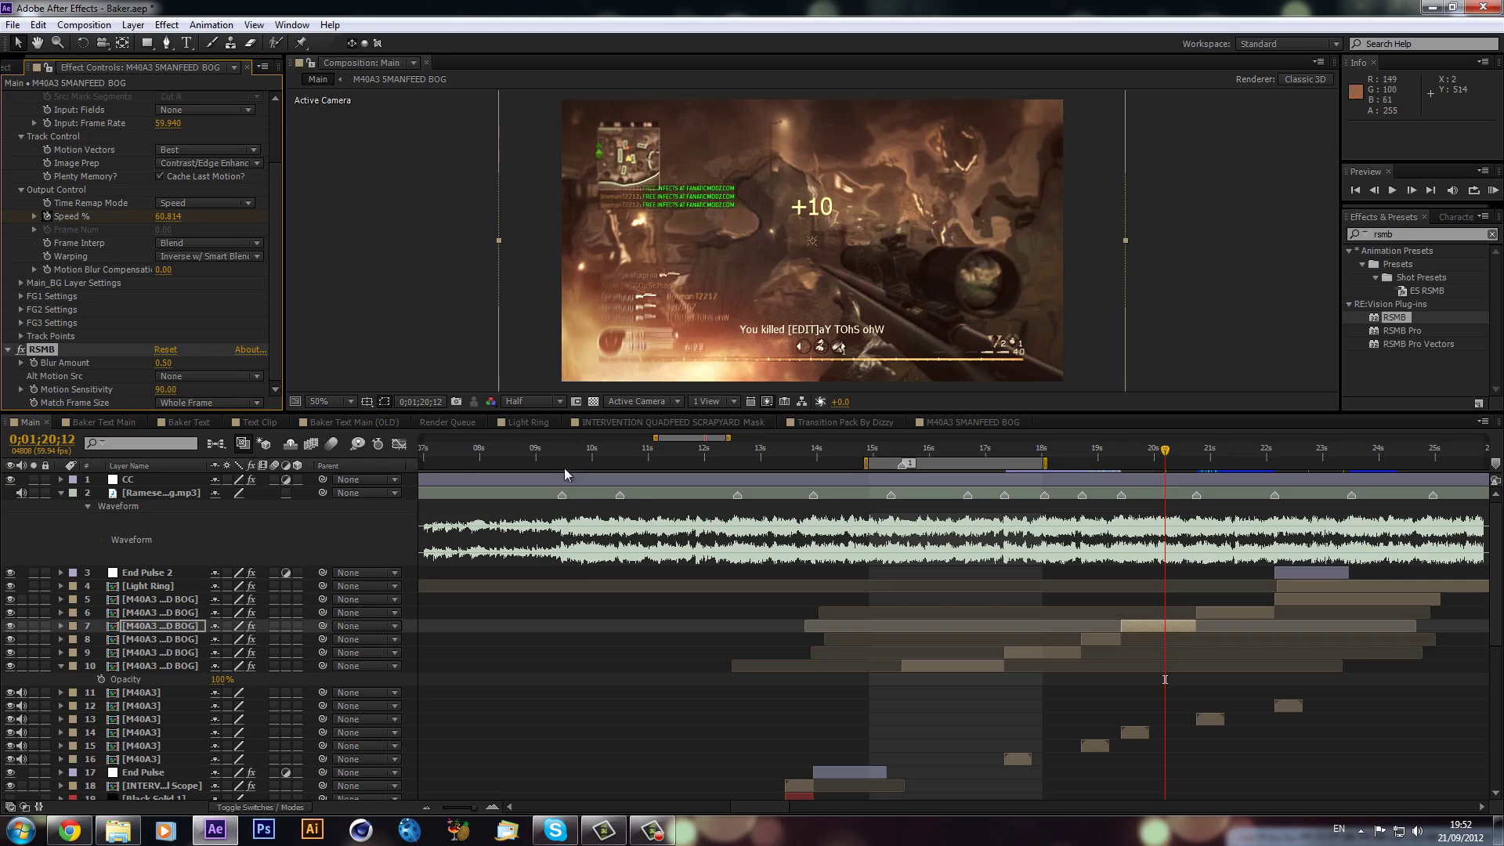
{"action": "left_click", "coordinate": [164, 363]}
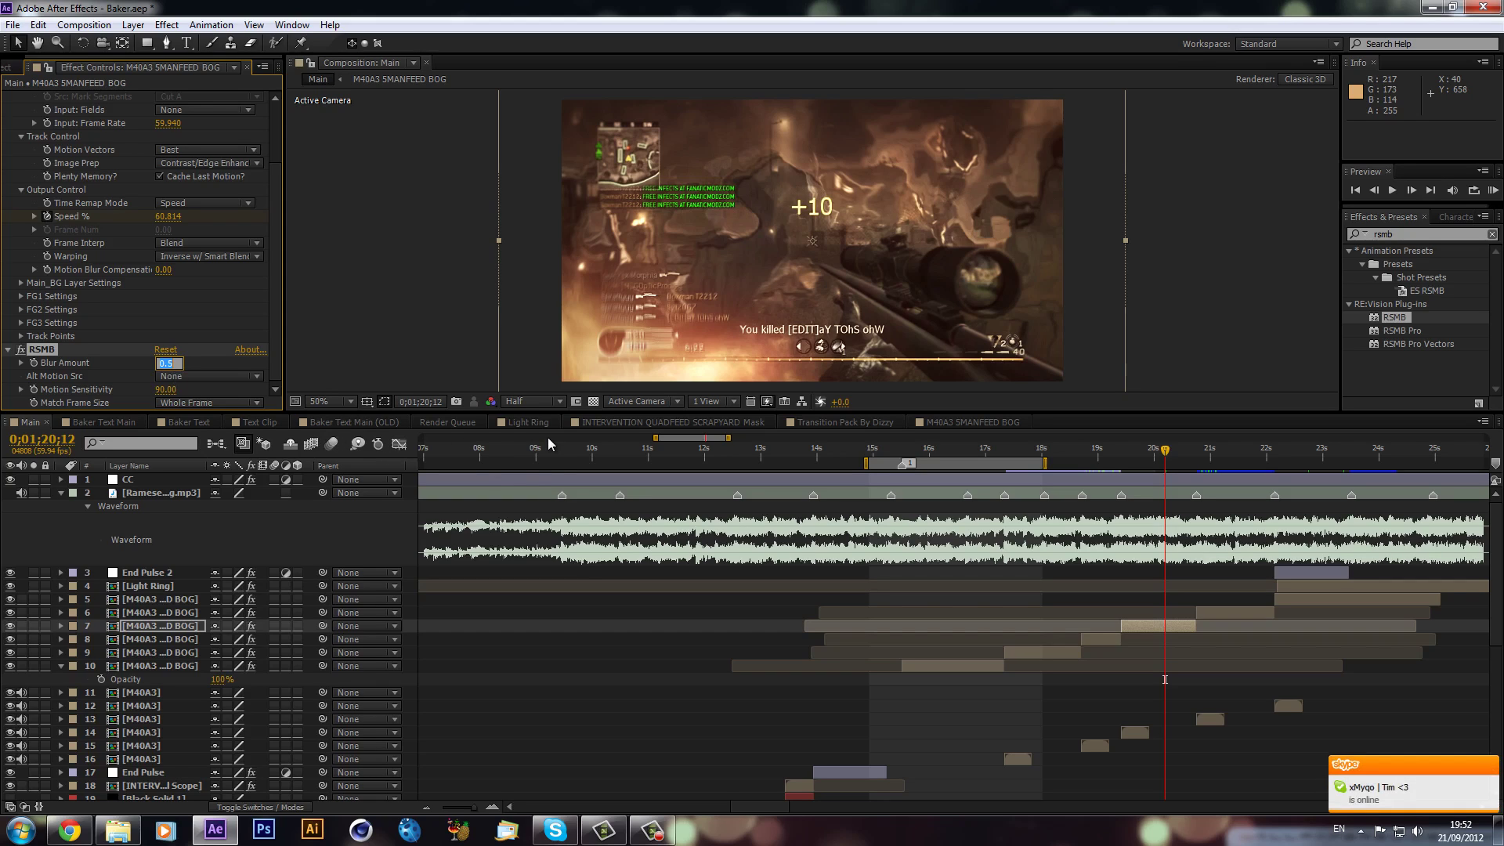
{"action": "type", "text": "1.2"}
{"action": "key", "text": "Return"}
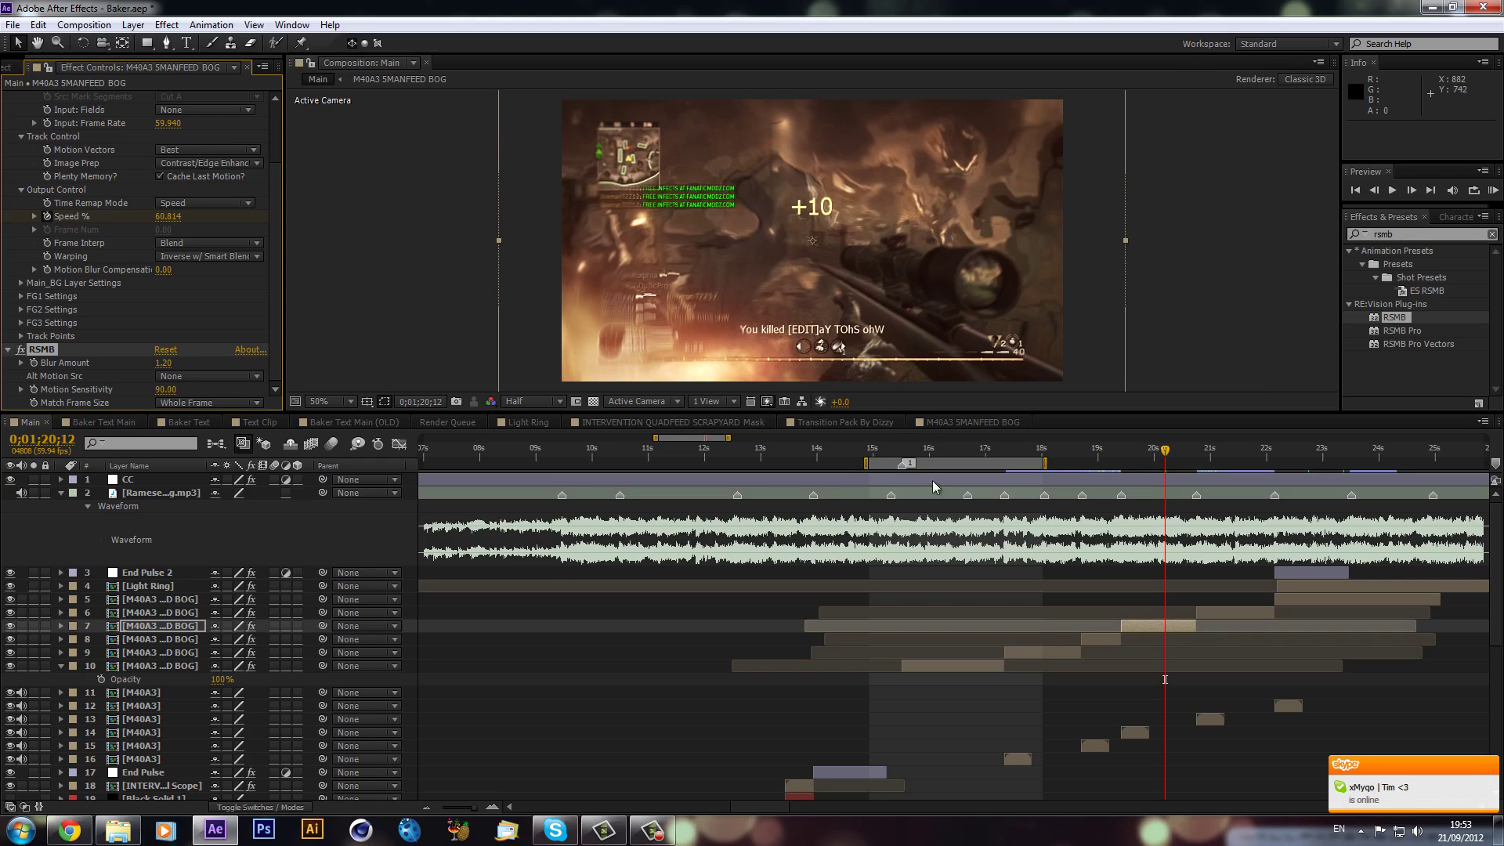
Toggle RSMB off and on to compare the stronger blur against the sharp frame.
{"action": "left_click", "coordinate": [20, 351]}
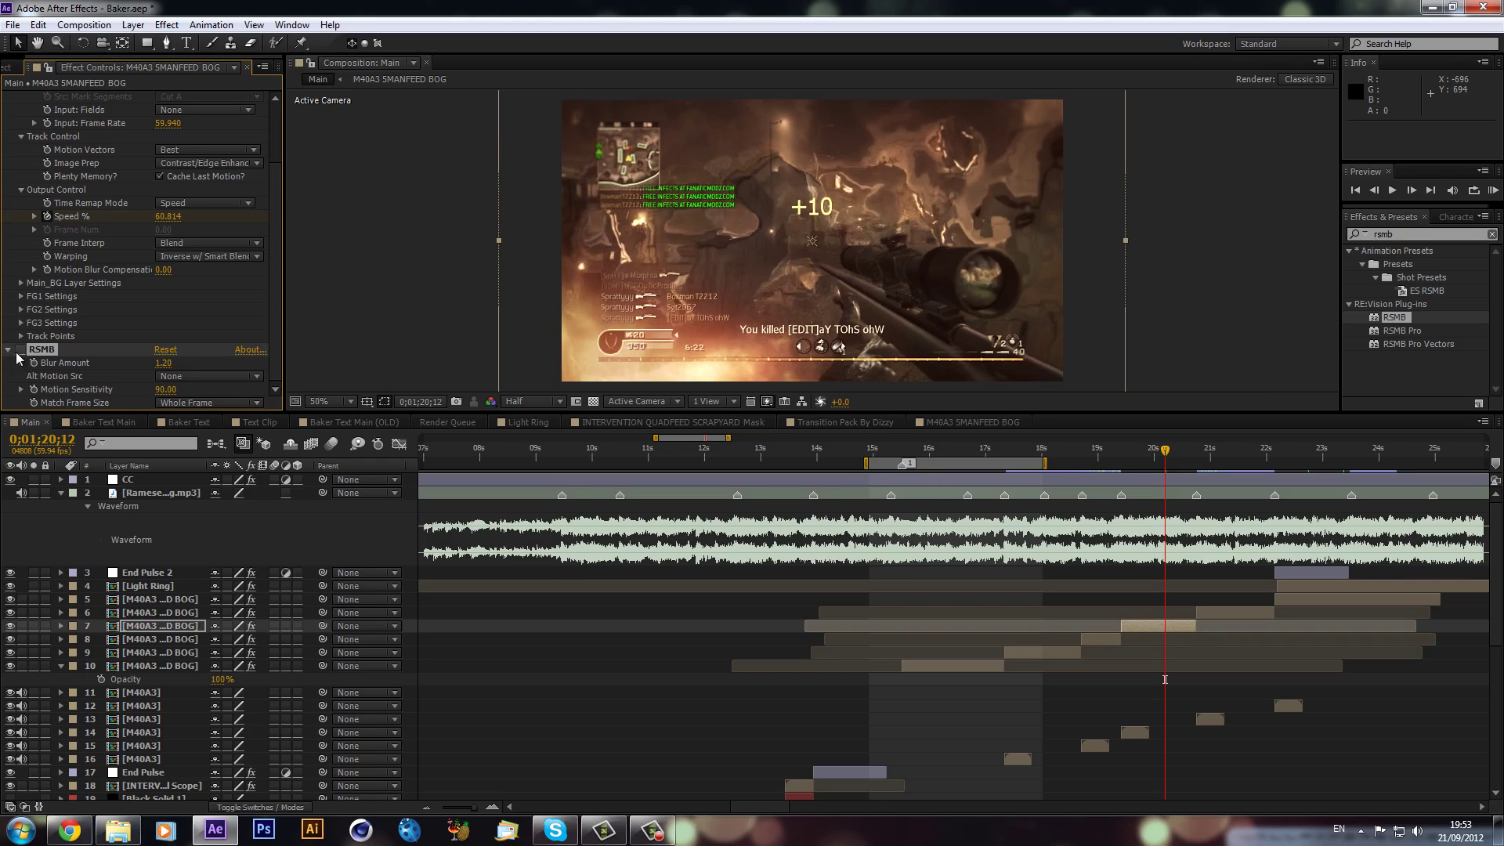
{"action": "left_click", "coordinate": [20, 351]}
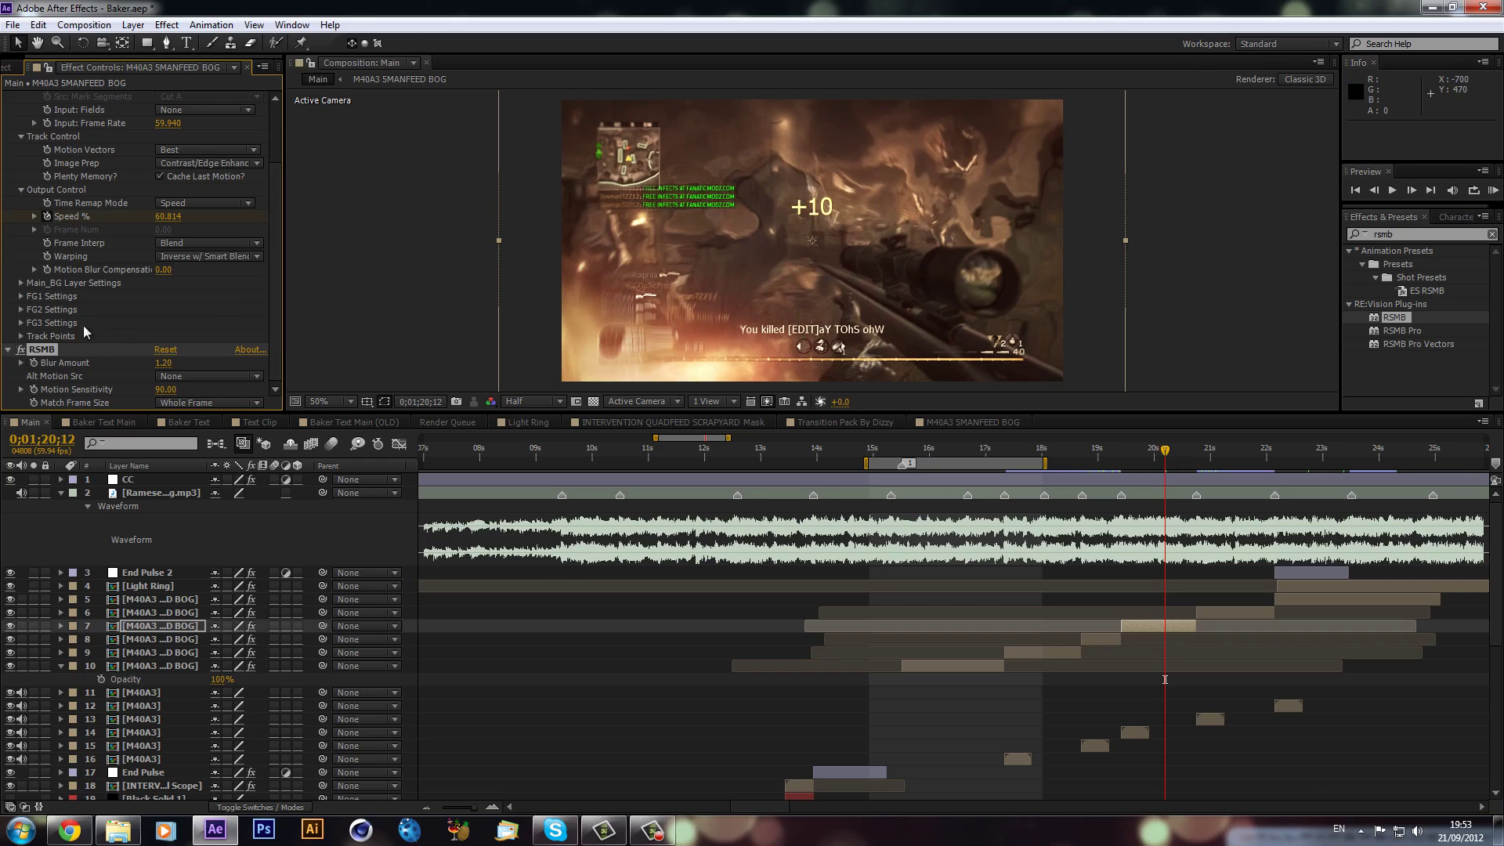
{"action": "left_click", "coordinate": [21, 350]}
Delete the RSMB effect from the layer 7 clip.
{"action": "key", "text": "Delete"}
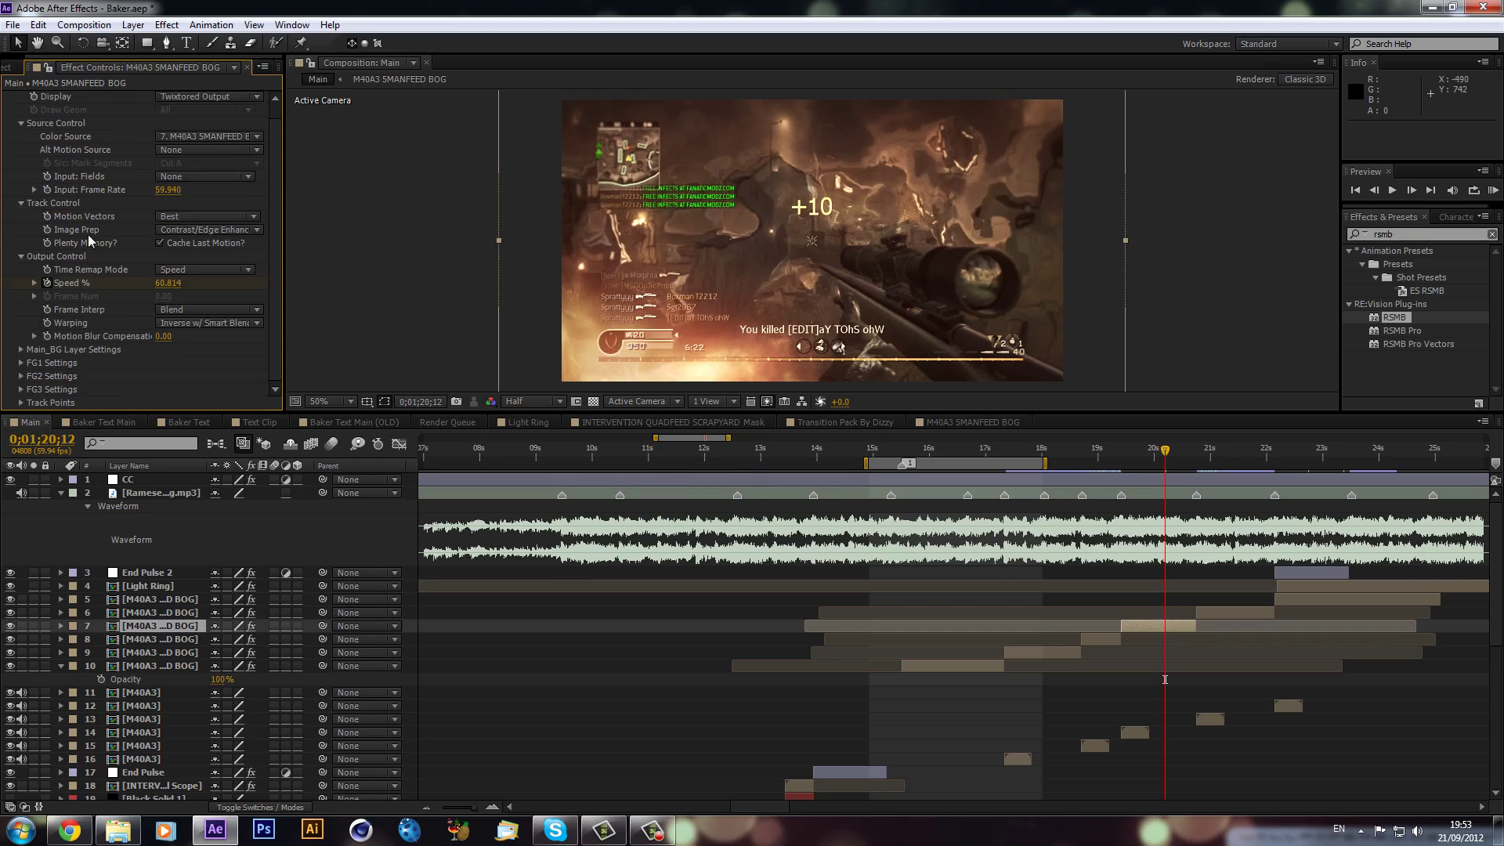
{"action": "scroll", "coordinate": [987, 558], "scroll_direction": "down", "scroll_amount": 3}
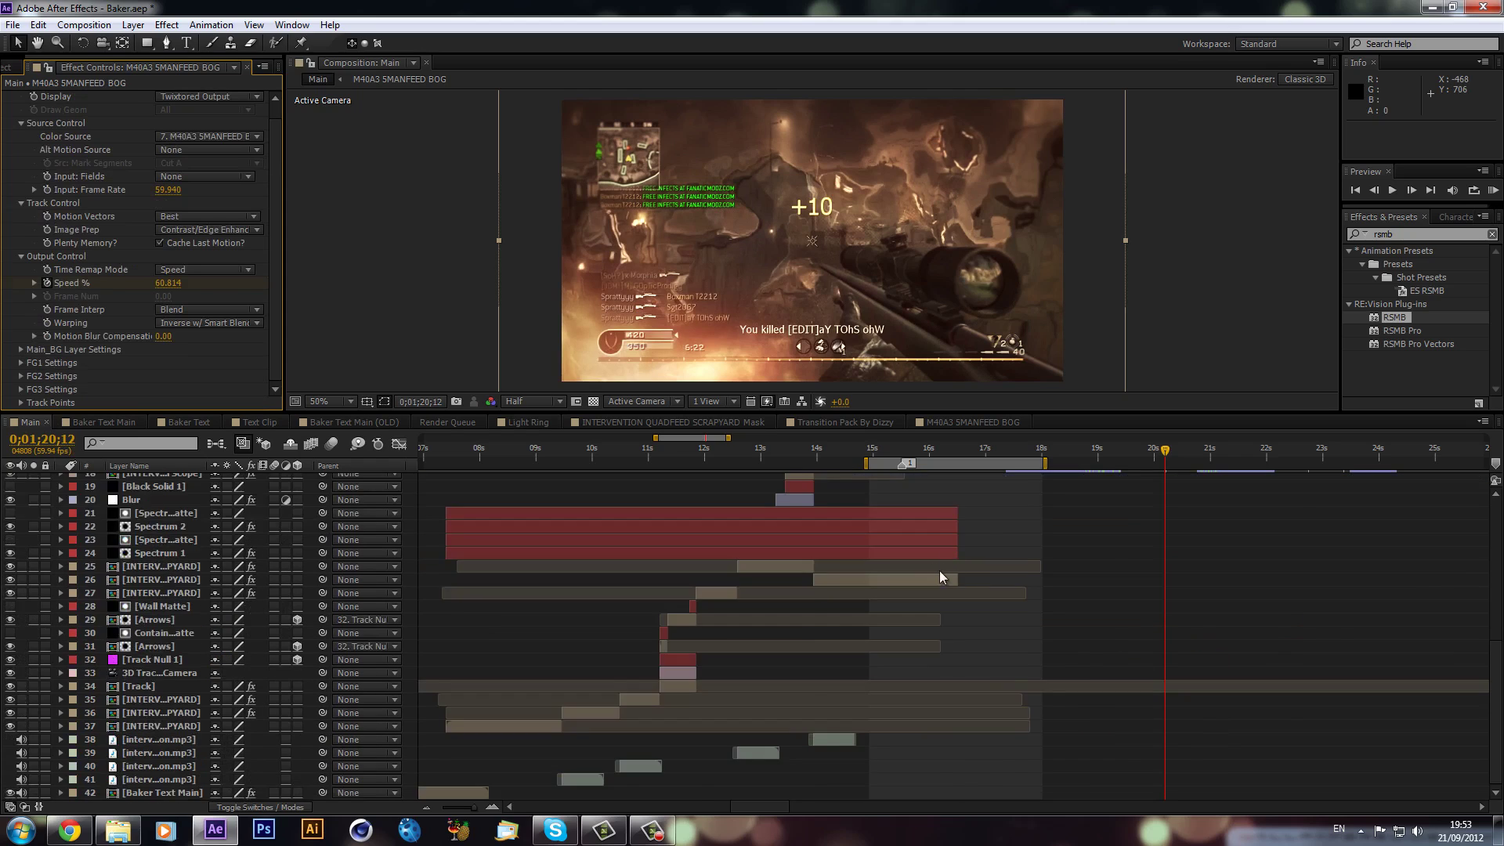
{"action": "scroll", "coordinate": [938, 570], "scroll_direction": "up", "scroll_amount": 3}
Search the project for 'main' and duplicate the Main composition as Main 2.
{"action": "left_click", "coordinate": [11, 68]}
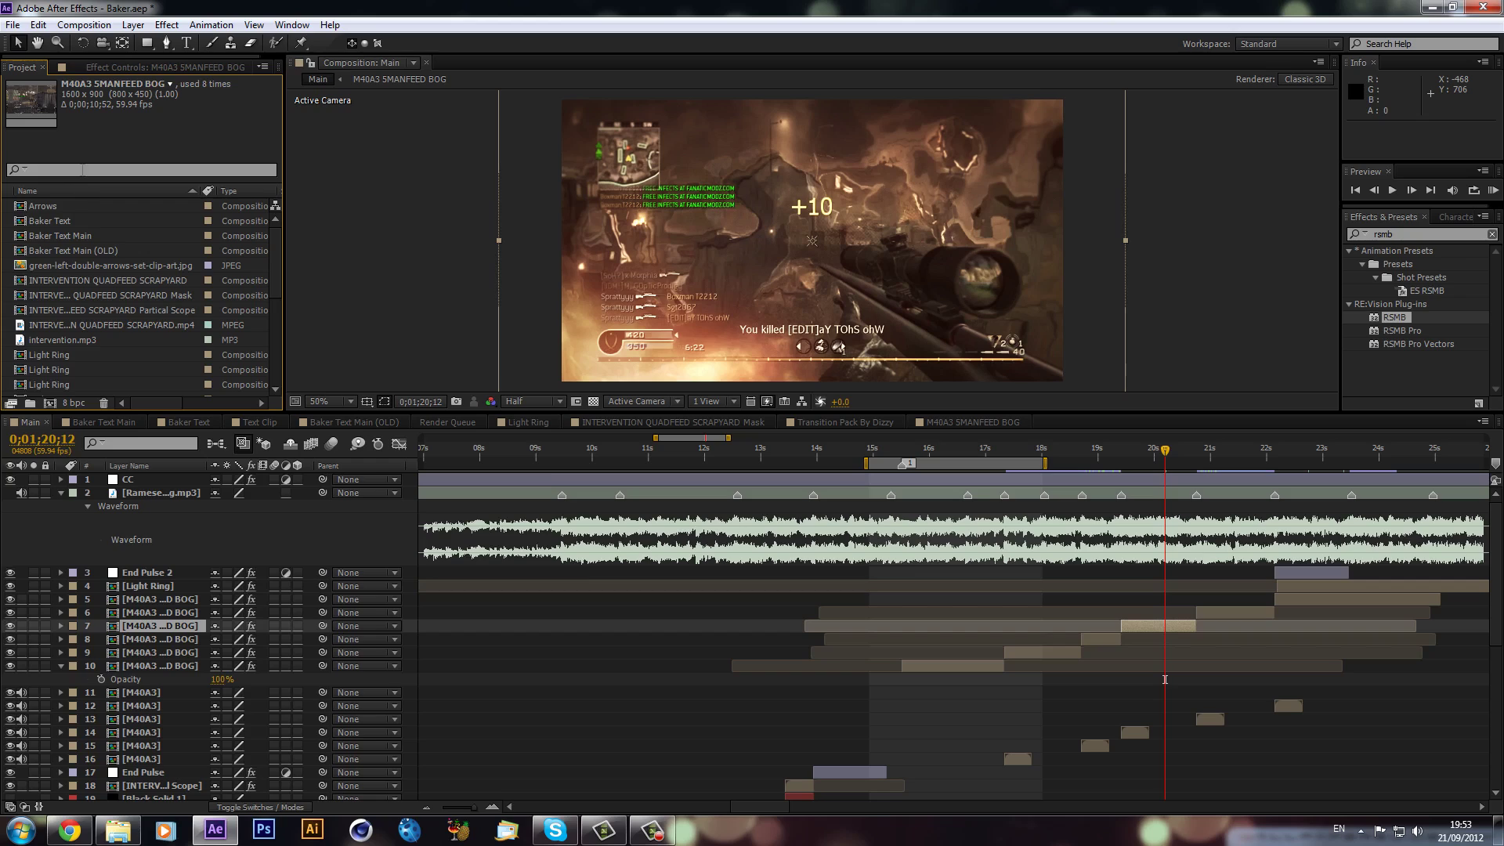
{"action": "left_click", "coordinate": [111, 172]}
{"action": "type", "text": "main"}
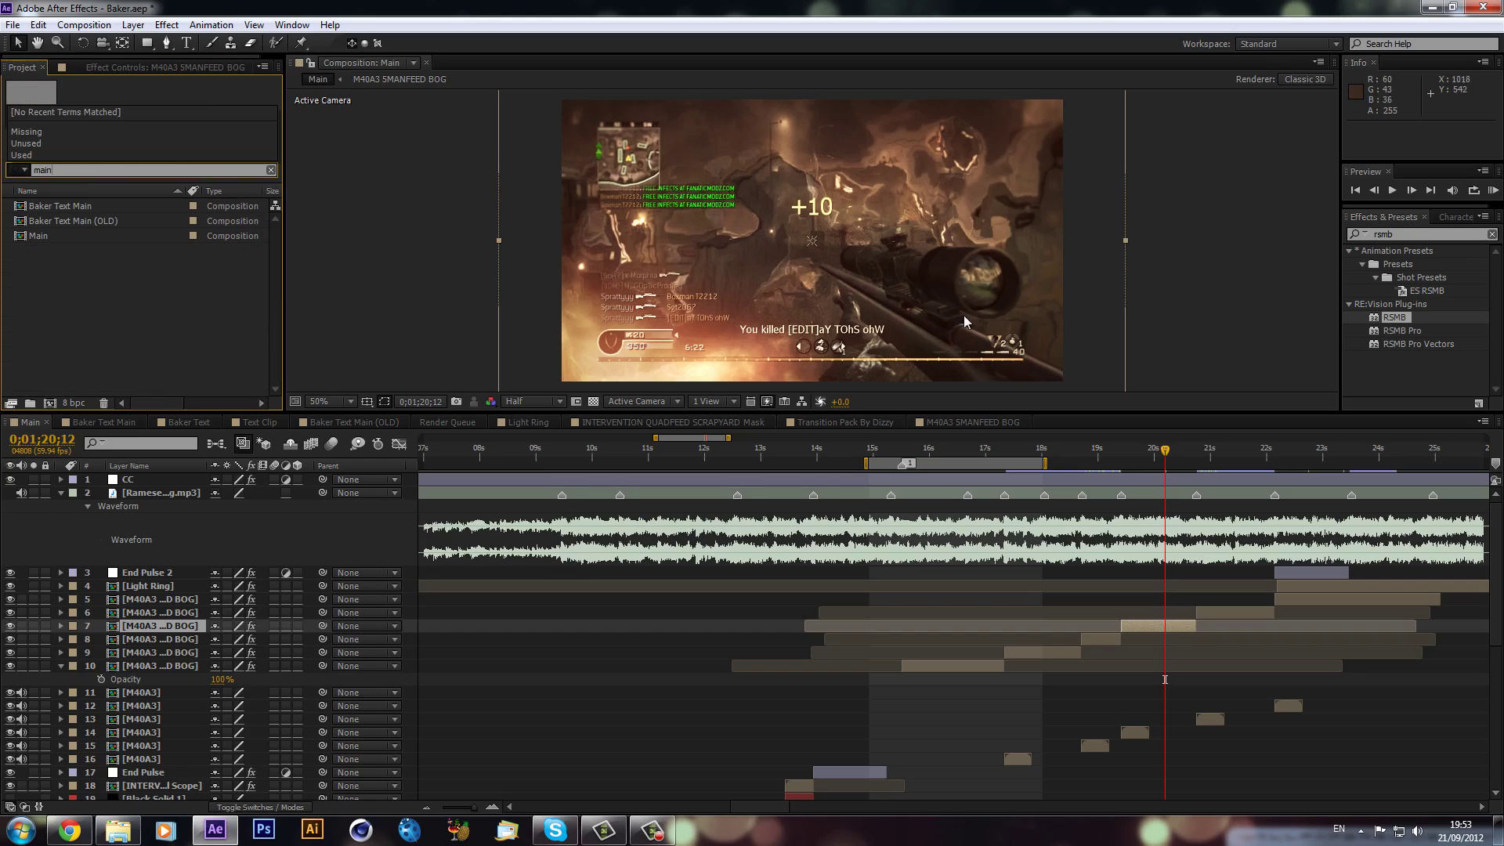
{"action": "left_click", "coordinate": [87, 237]}
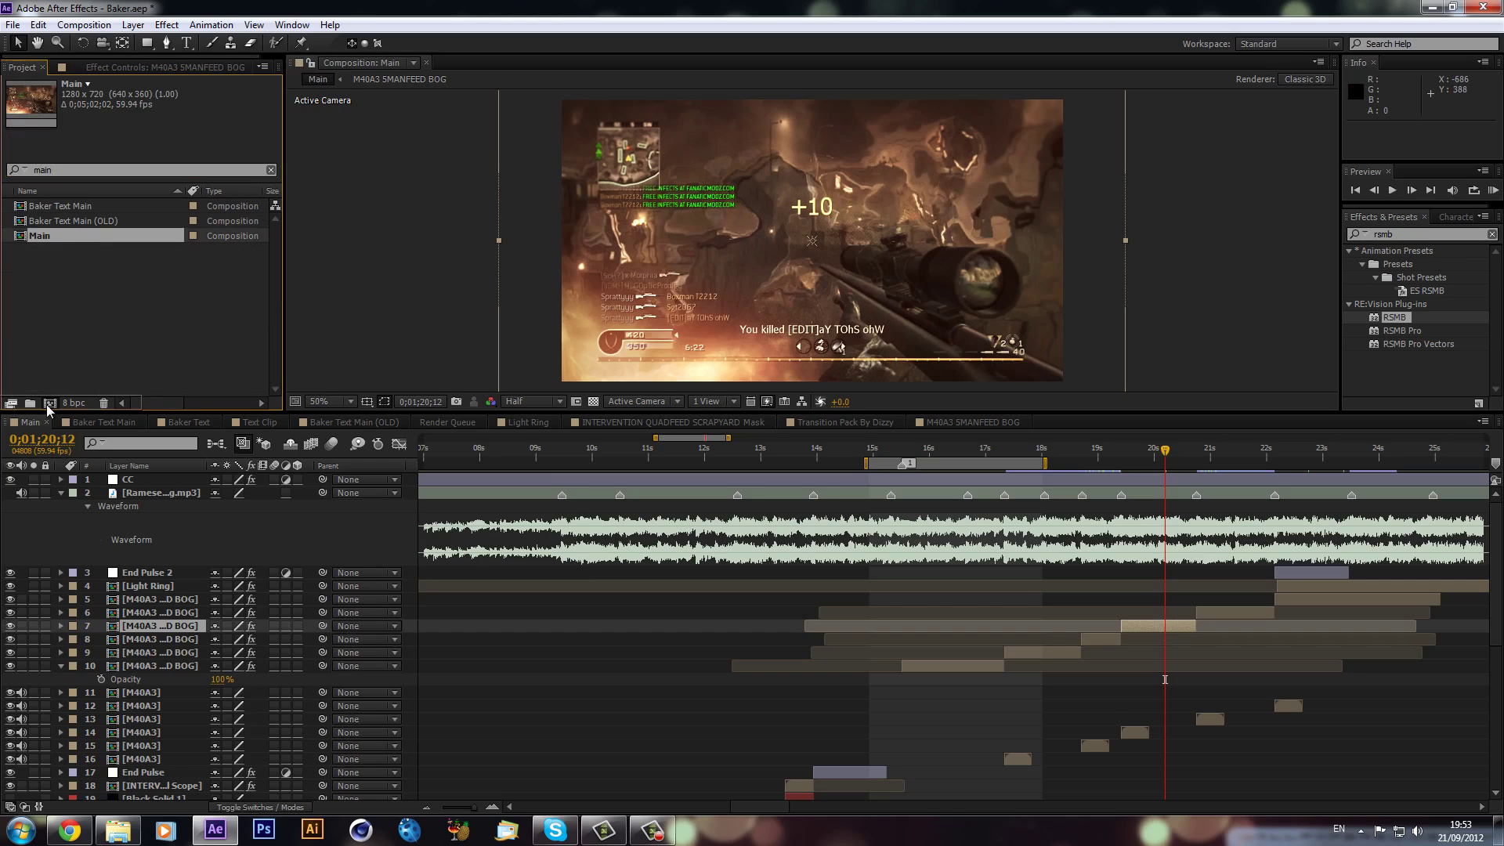
{"action": "key", "text": "ctrl+d"}
Try RSMB on the Main layer in Main 2, remove it, then delete Main 2.
{"action": "left_click_drag", "start_coordinate": [515, 447], "coordinate": [647, 464]}
{"action": "key", "text": "k"}
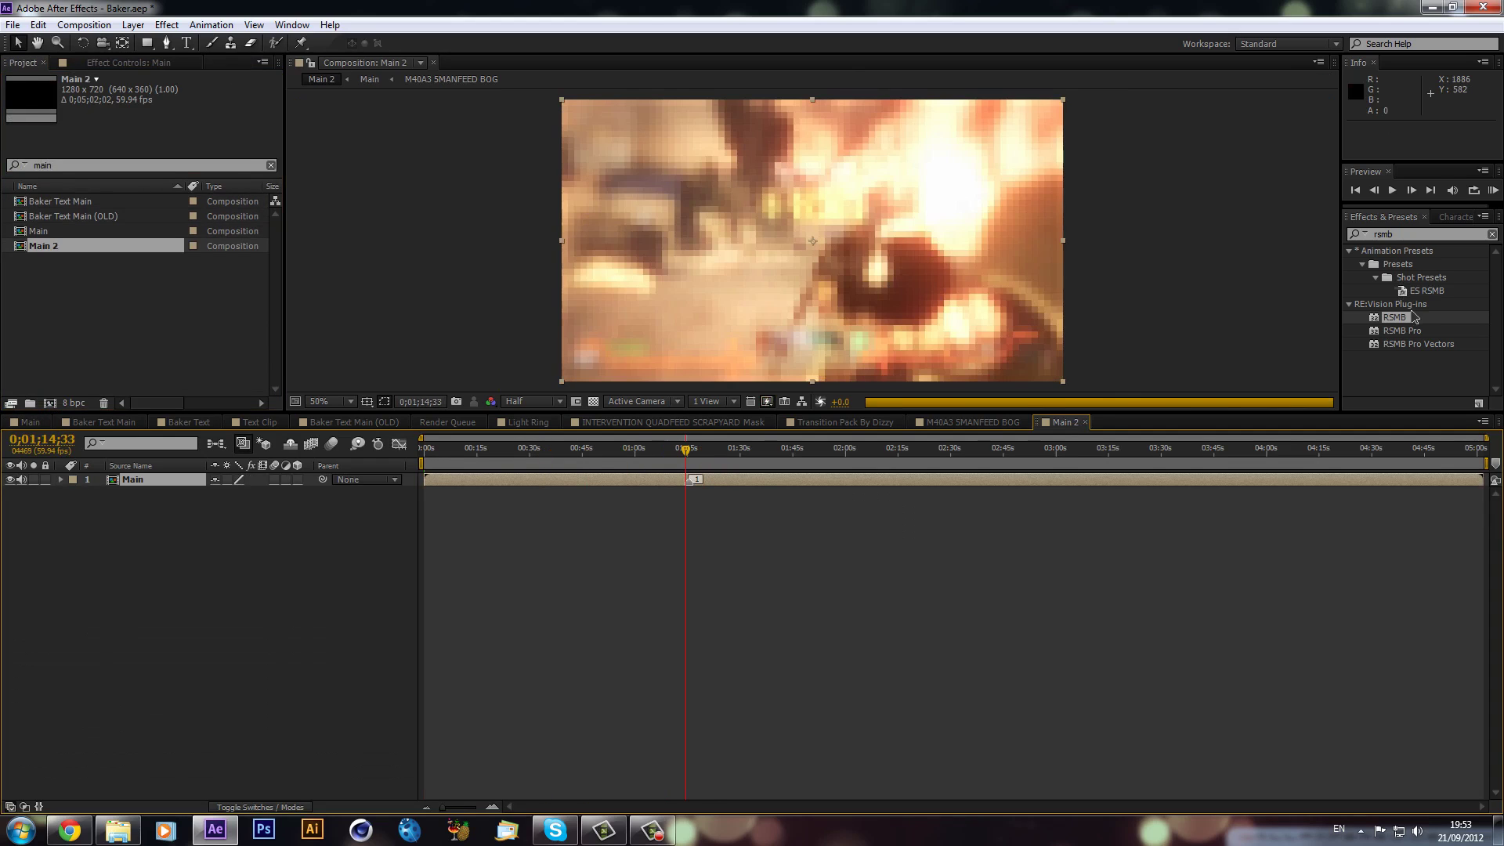
{"action": "left_click_drag", "start_coordinate": [1056, 278], "coordinate": [812, 242]}
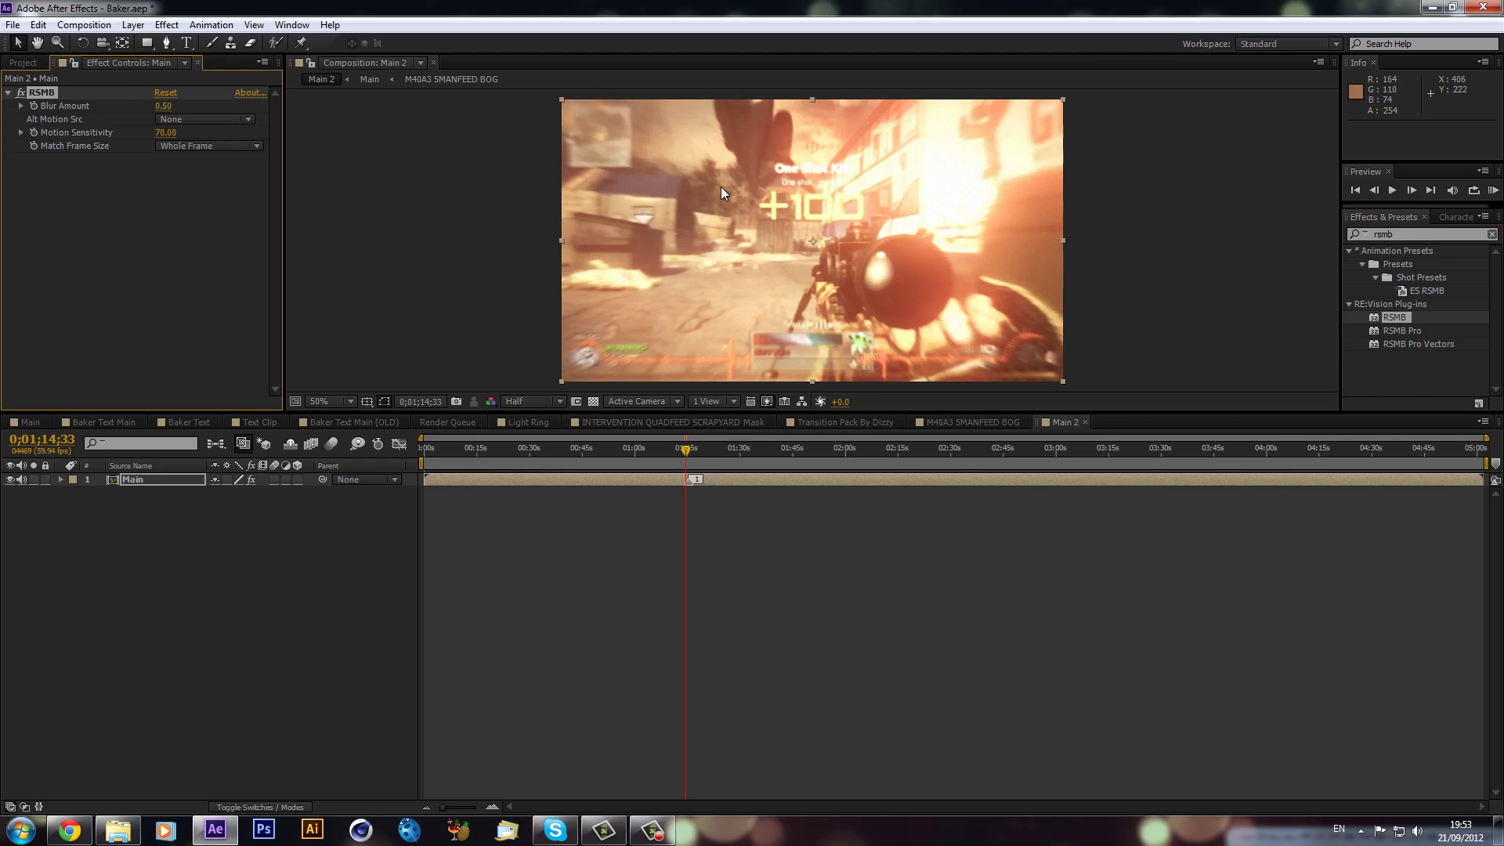
{"action": "left_click", "coordinate": [210, 136]}
{"action": "left_click", "coordinate": [57, 94]}
{"action": "key", "text": "Delete"}
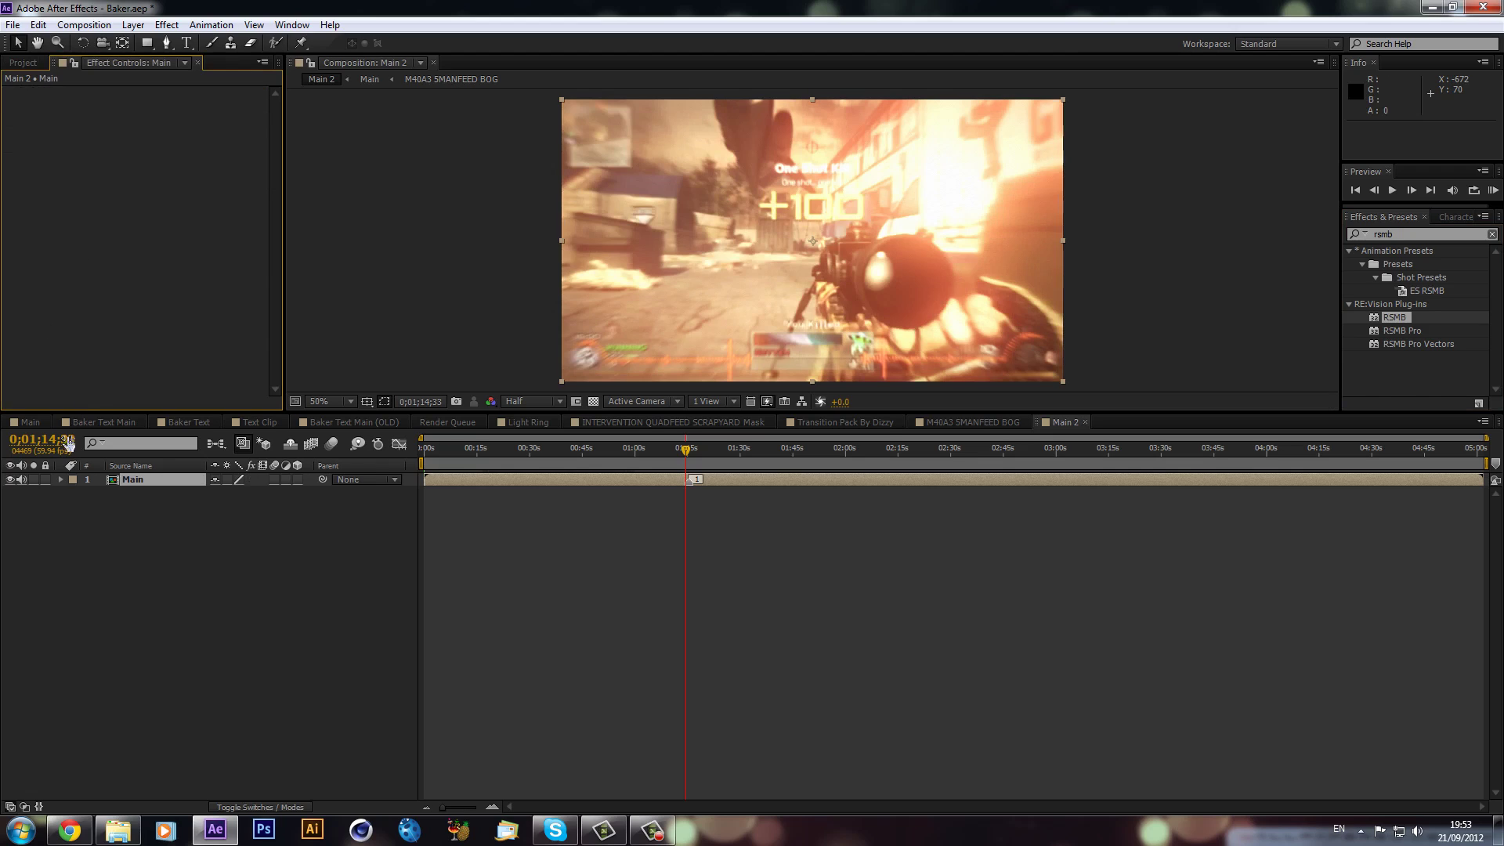
{"action": "left_click", "coordinate": [23, 63]}
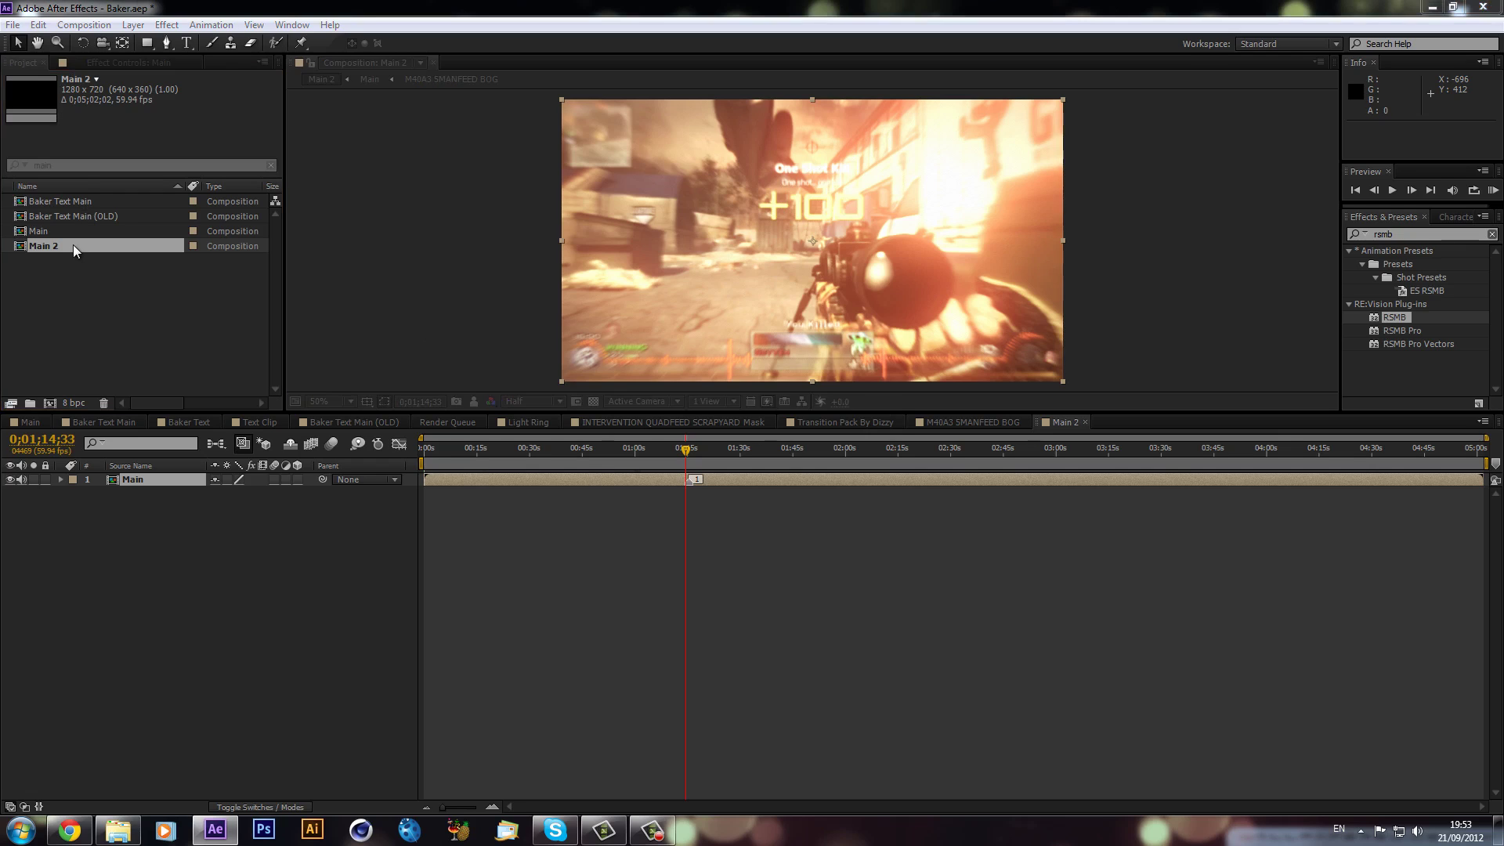
{"action": "key", "text": "Delete"}
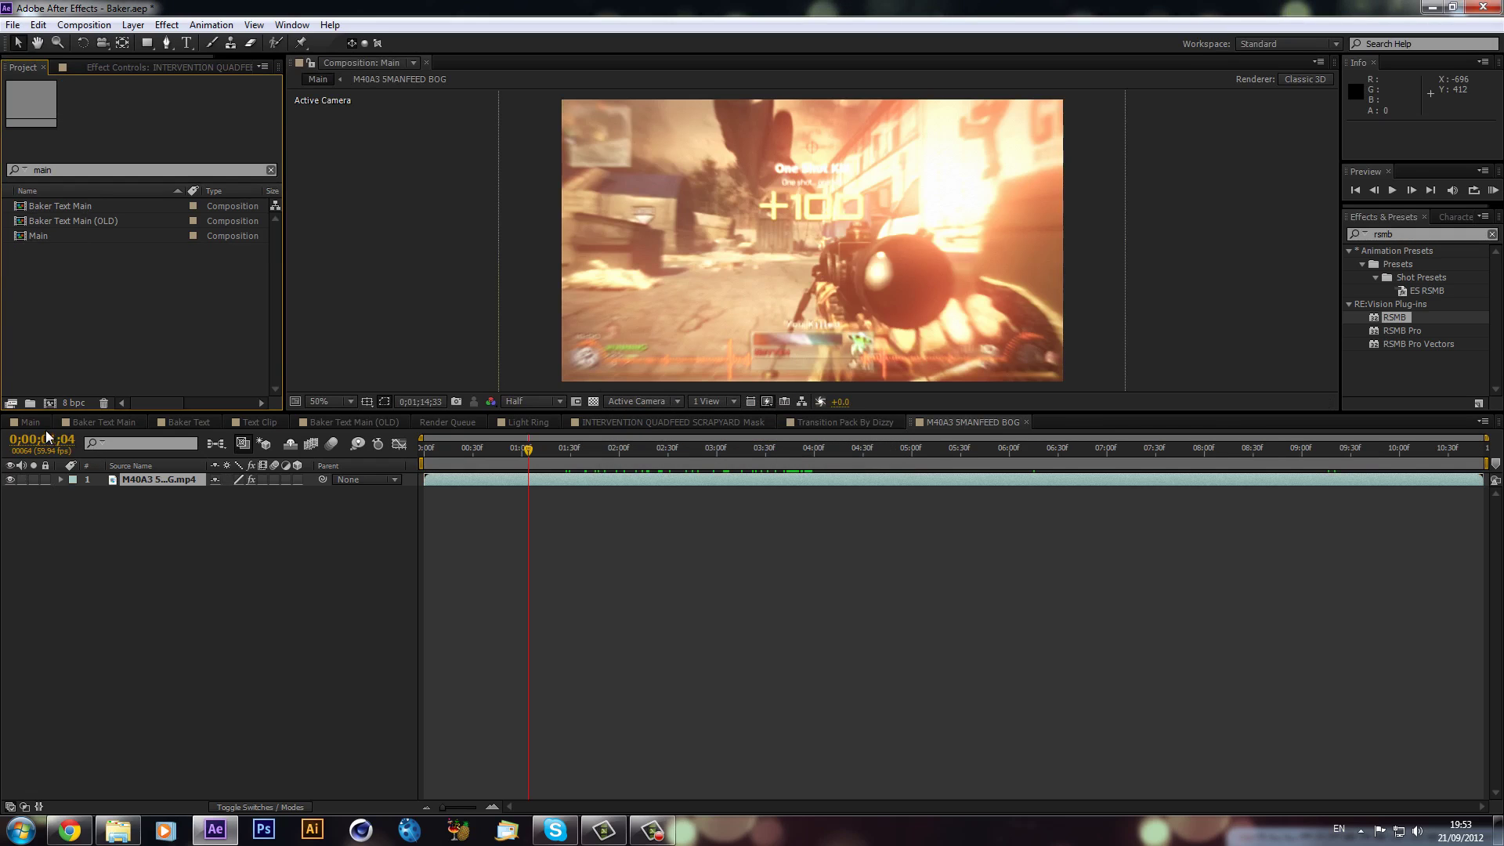
Show the Main timeline at 0;01;11;24, zoomed in around the arrows' appearance.
{"action": "left_click", "coordinate": [30, 423]}
{"action": "scroll", "coordinate": [784, 674], "scroll_direction": "down", "scroll_amount": 1}
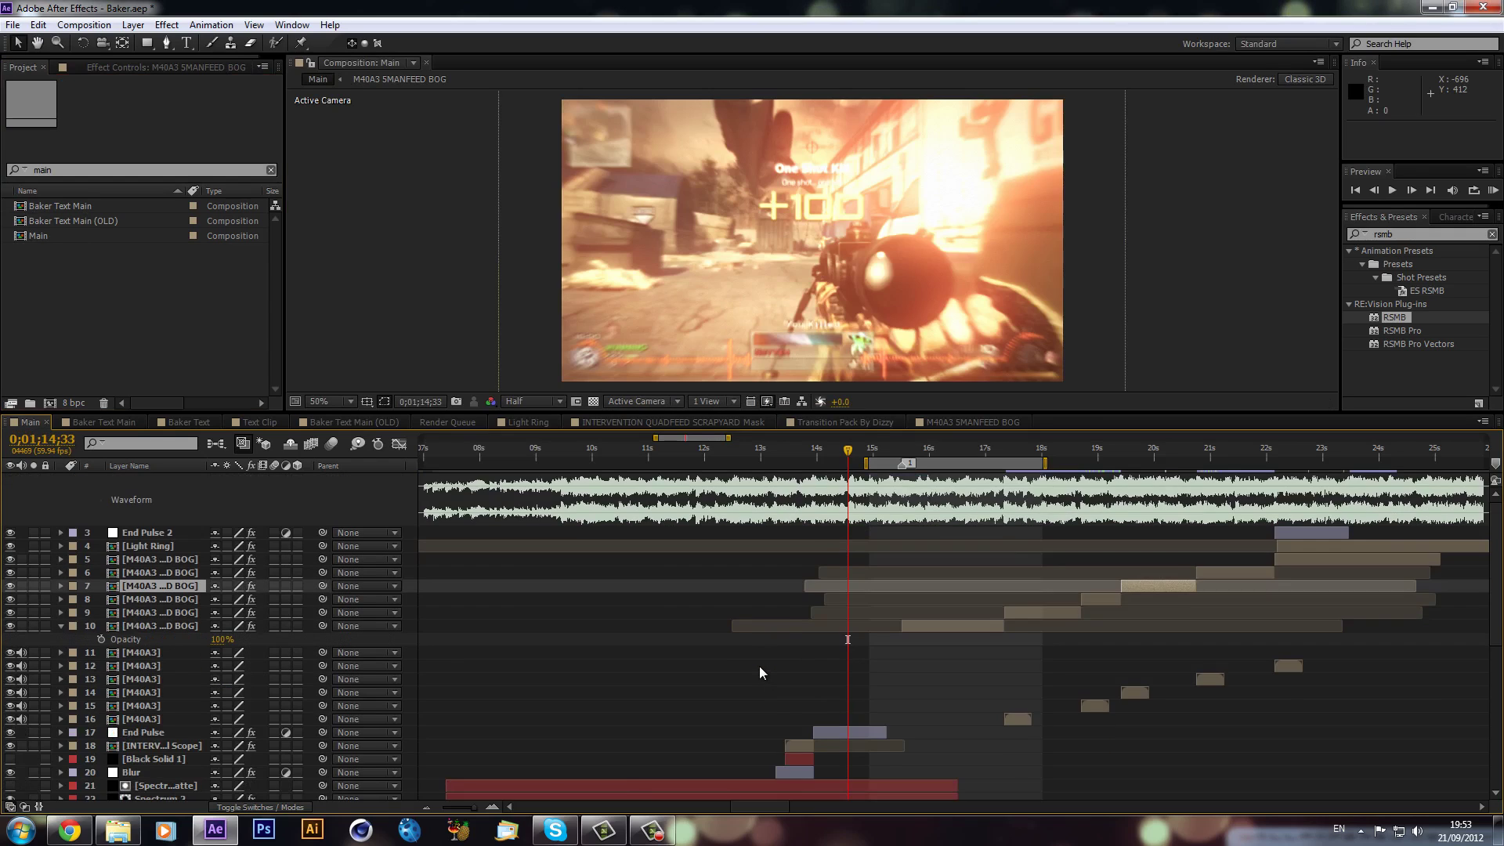
{"action": "scroll", "coordinate": [760, 664], "scroll_direction": "down", "scroll_amount": 6}
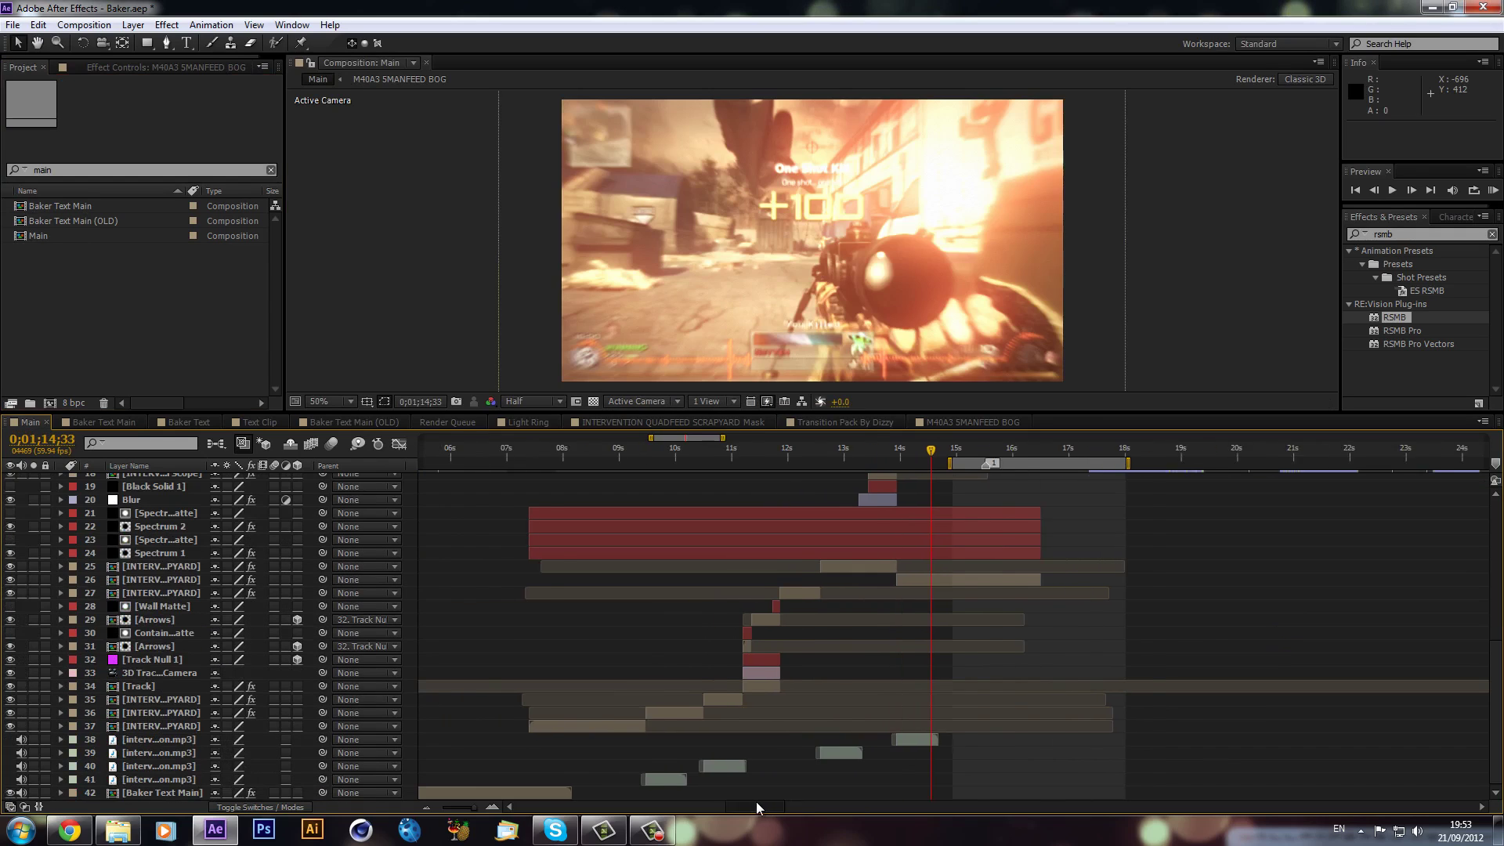
{"action": "scroll", "coordinate": [757, 807], "scroll_direction": "left", "scroll_amount": 1}
{"action": "left_click", "coordinate": [783, 449]}
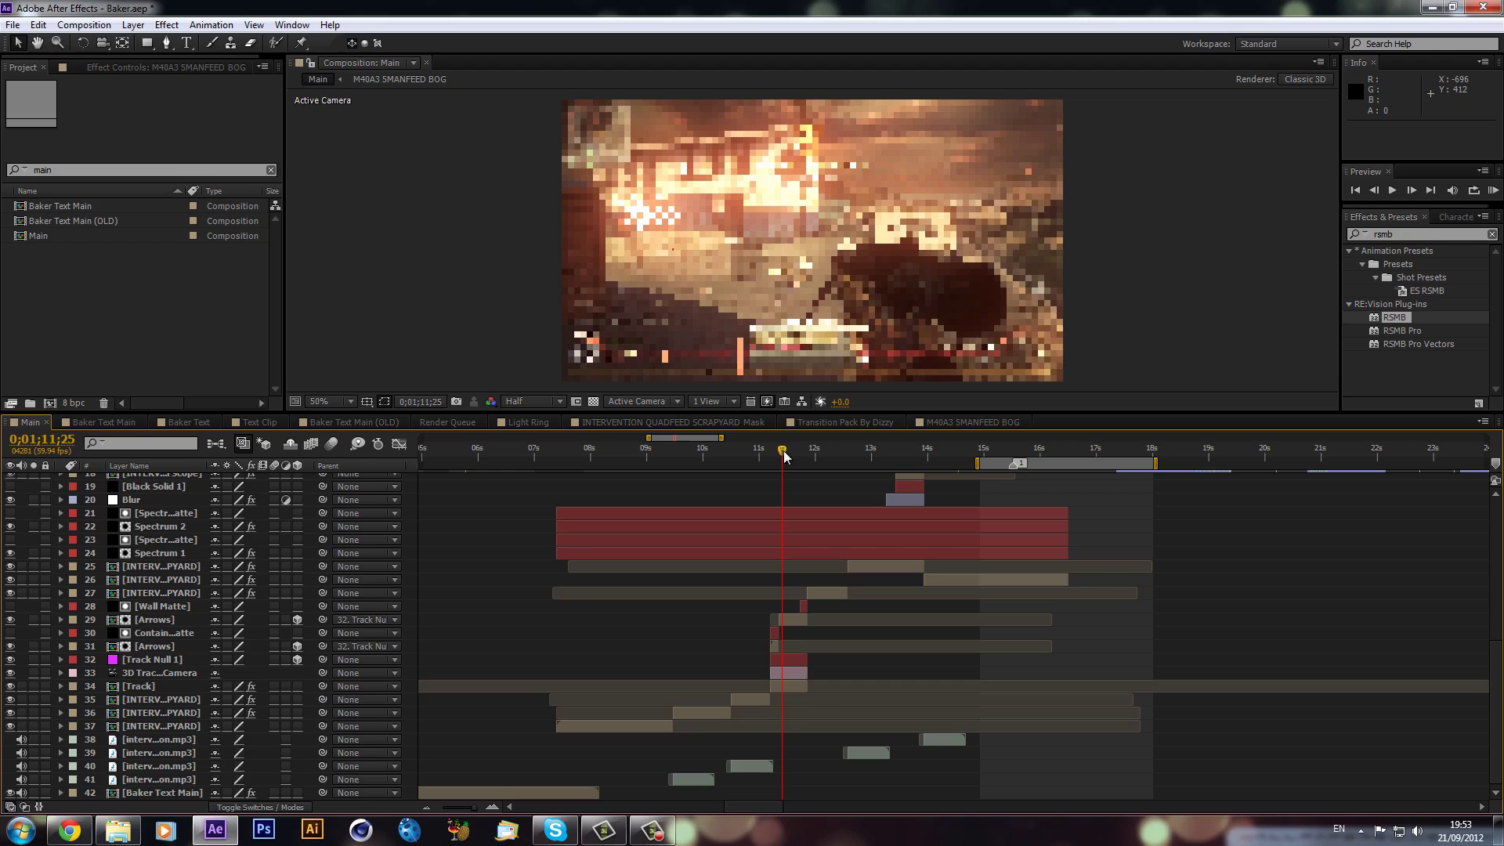
{"action": "left_click_drag", "start_coordinate": [786, 457], "coordinate": [782, 463]}
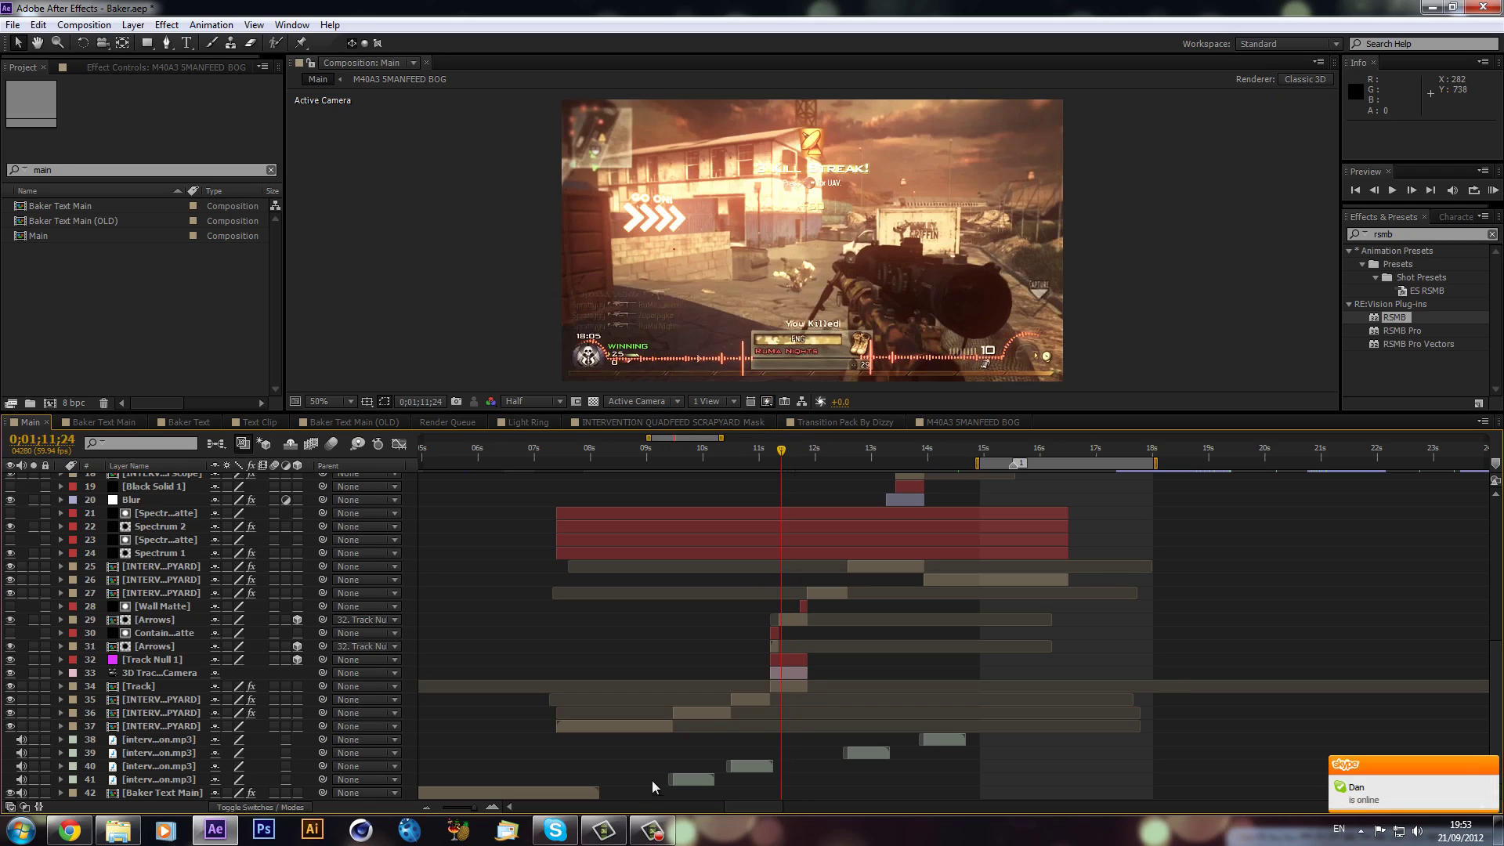
{"action": "left_click", "coordinate": [494, 807]}
{"action": "left_click", "coordinate": [494, 807]}
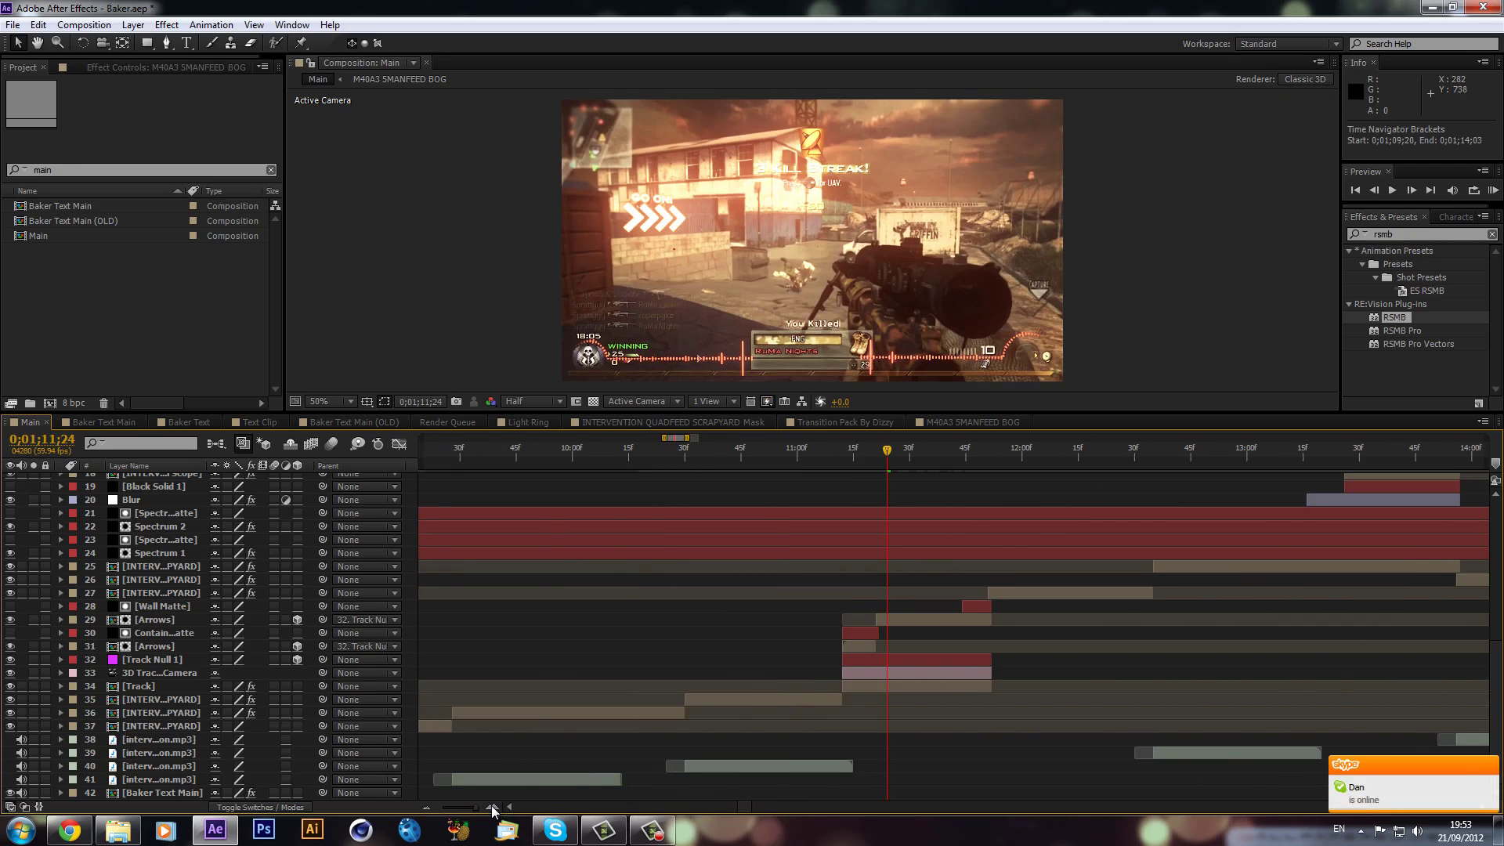
Select layer 31, the second Arrows layer.
{"action": "left_click", "coordinate": [864, 645]}
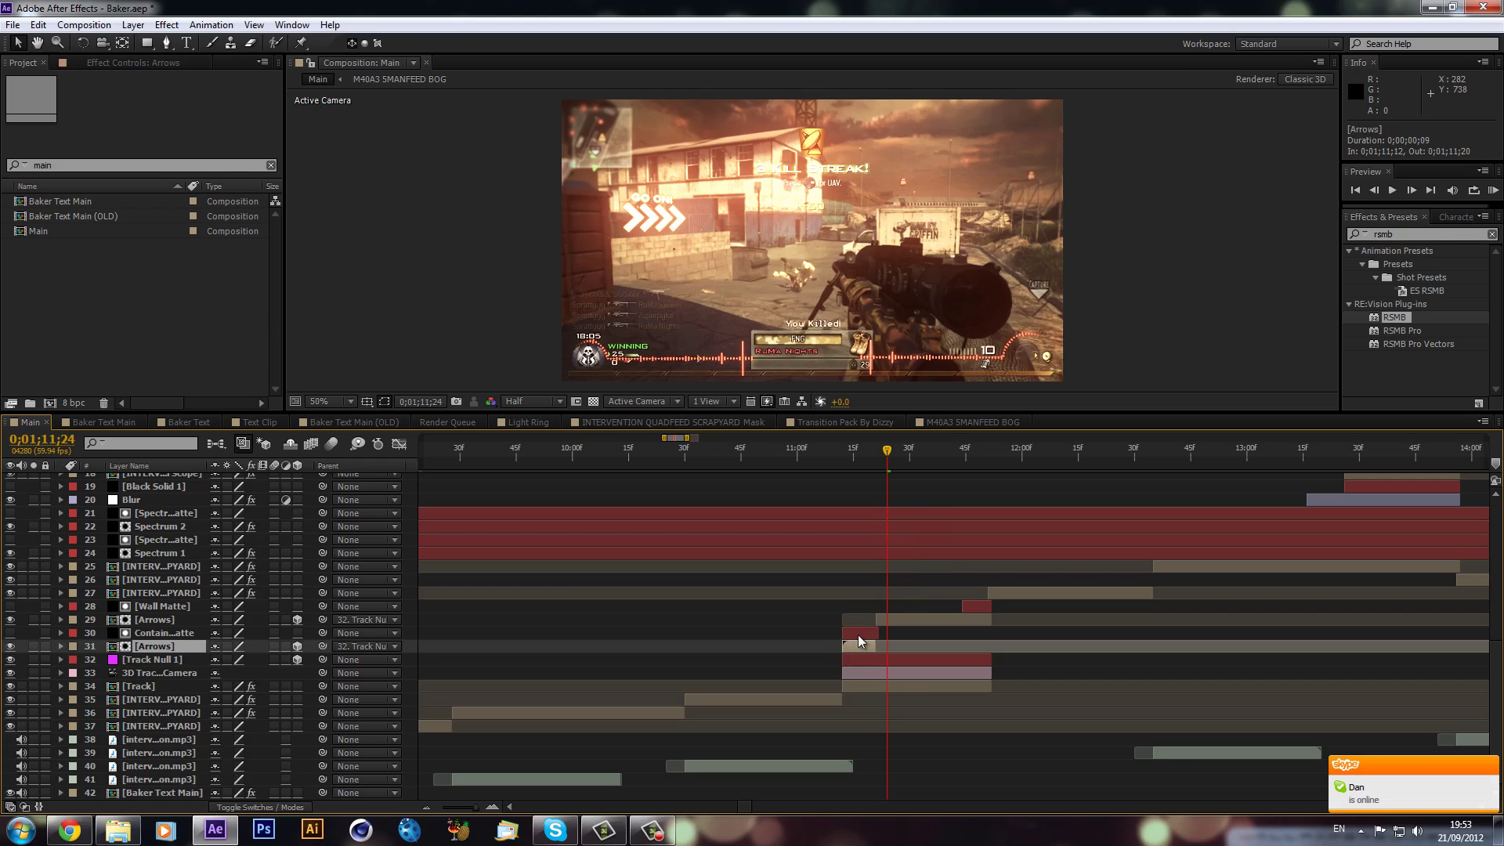
{"action": "left_click", "coordinate": [860, 634]}
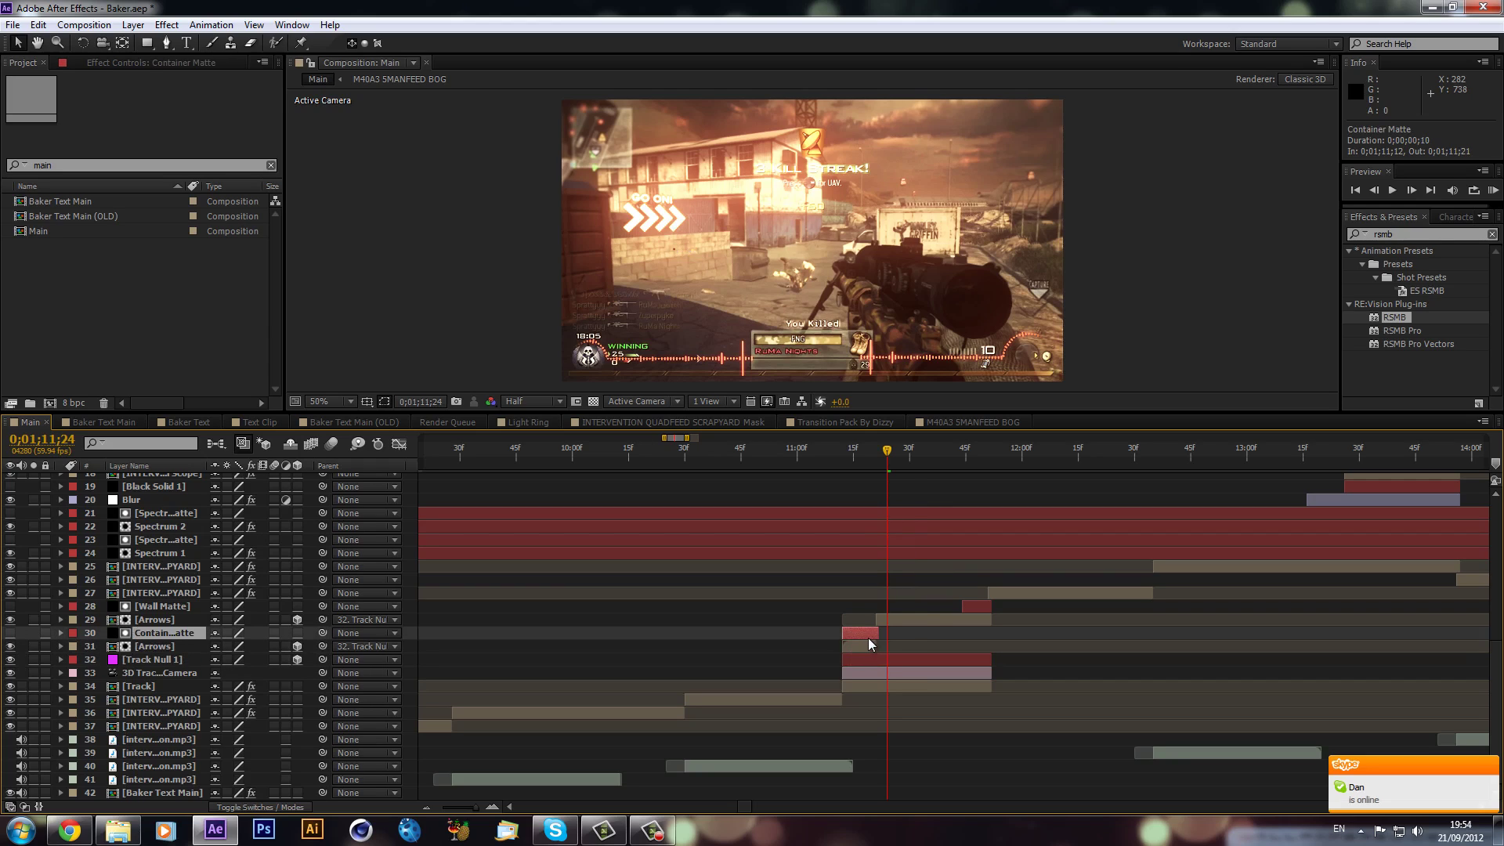
{"action": "left_click", "coordinate": [907, 622]}
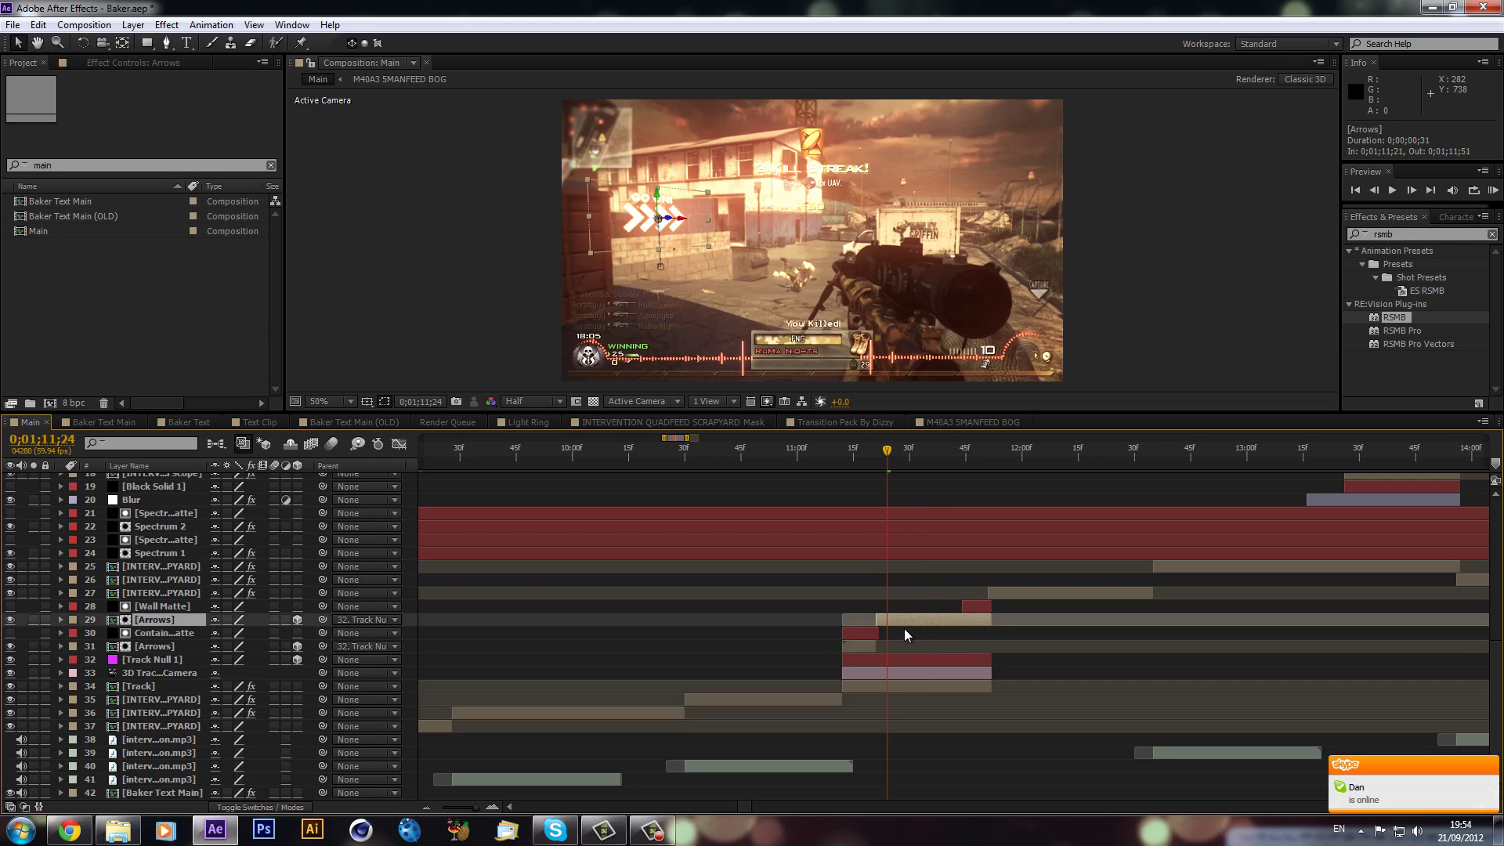
{"action": "left_click", "coordinate": [862, 648]}
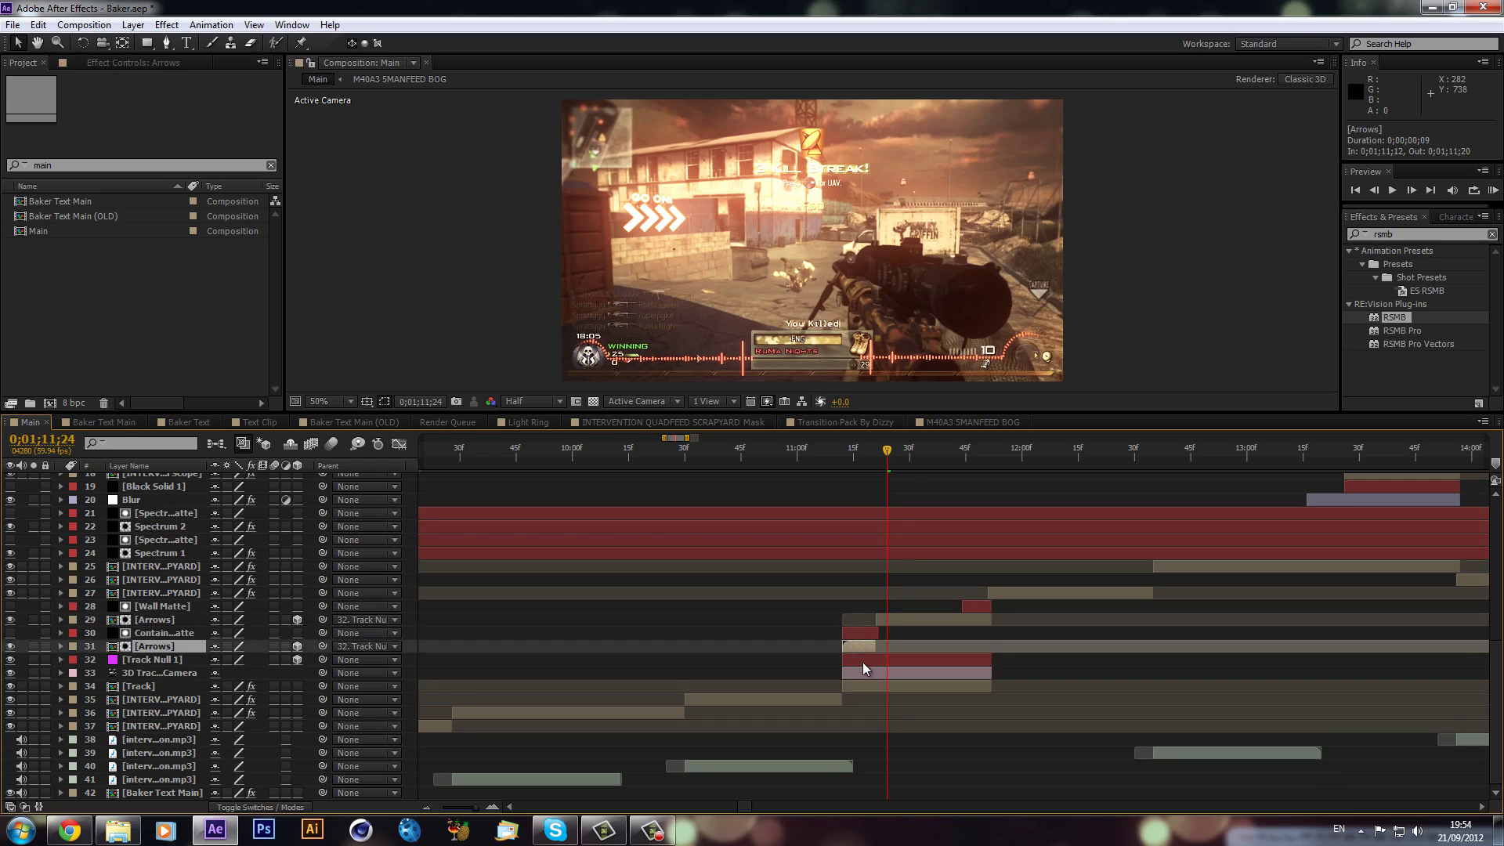
Reveal the Arrows layer's Position keyframes near 0;01;11;15.
{"action": "key", "text": "p"}
{"action": "left_click", "coordinate": [854, 453]}
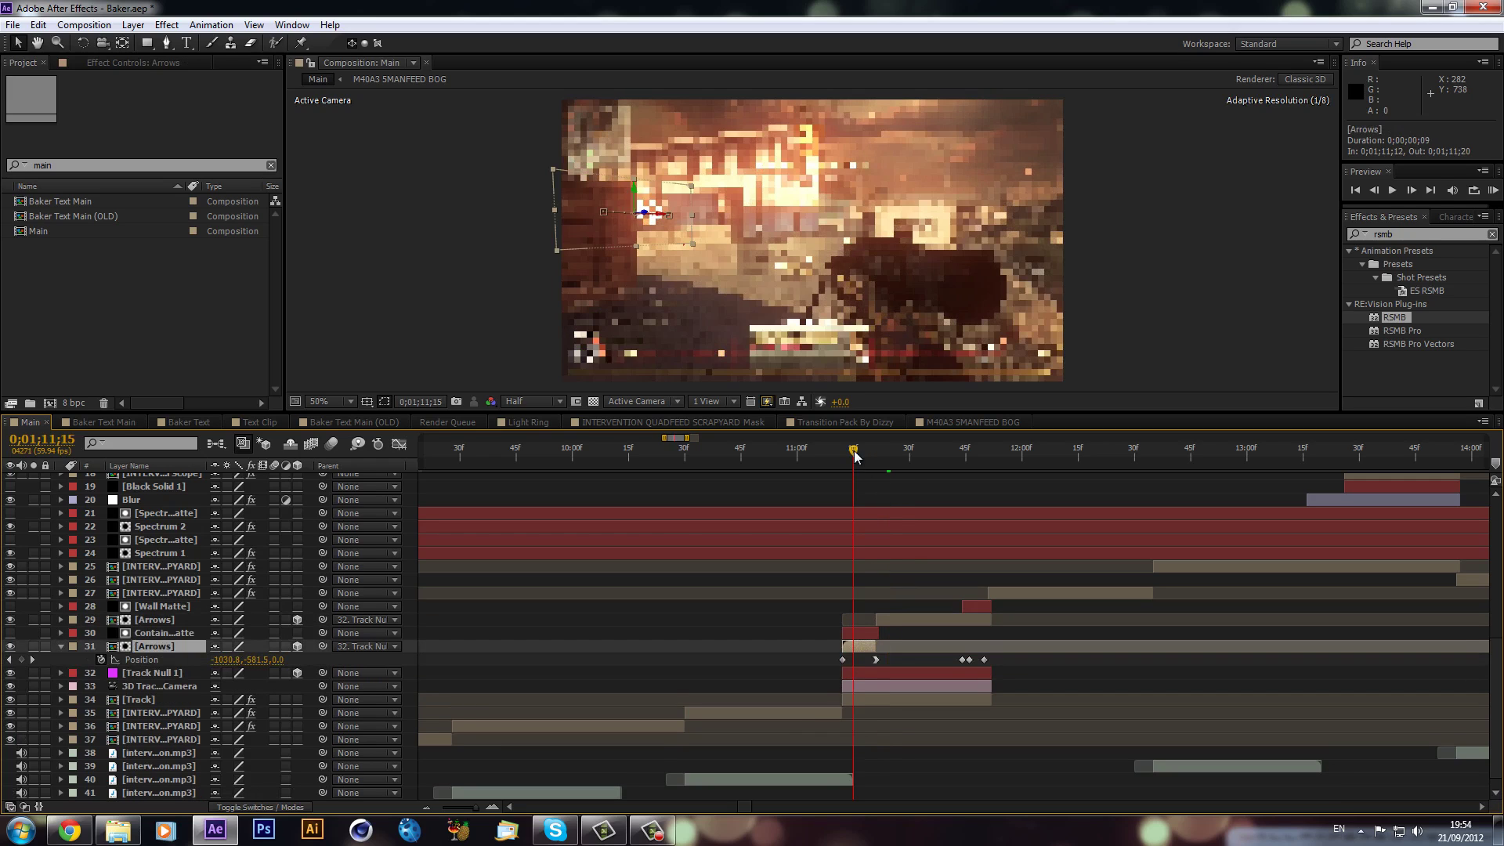
{"action": "left_click", "coordinate": [856, 452]}
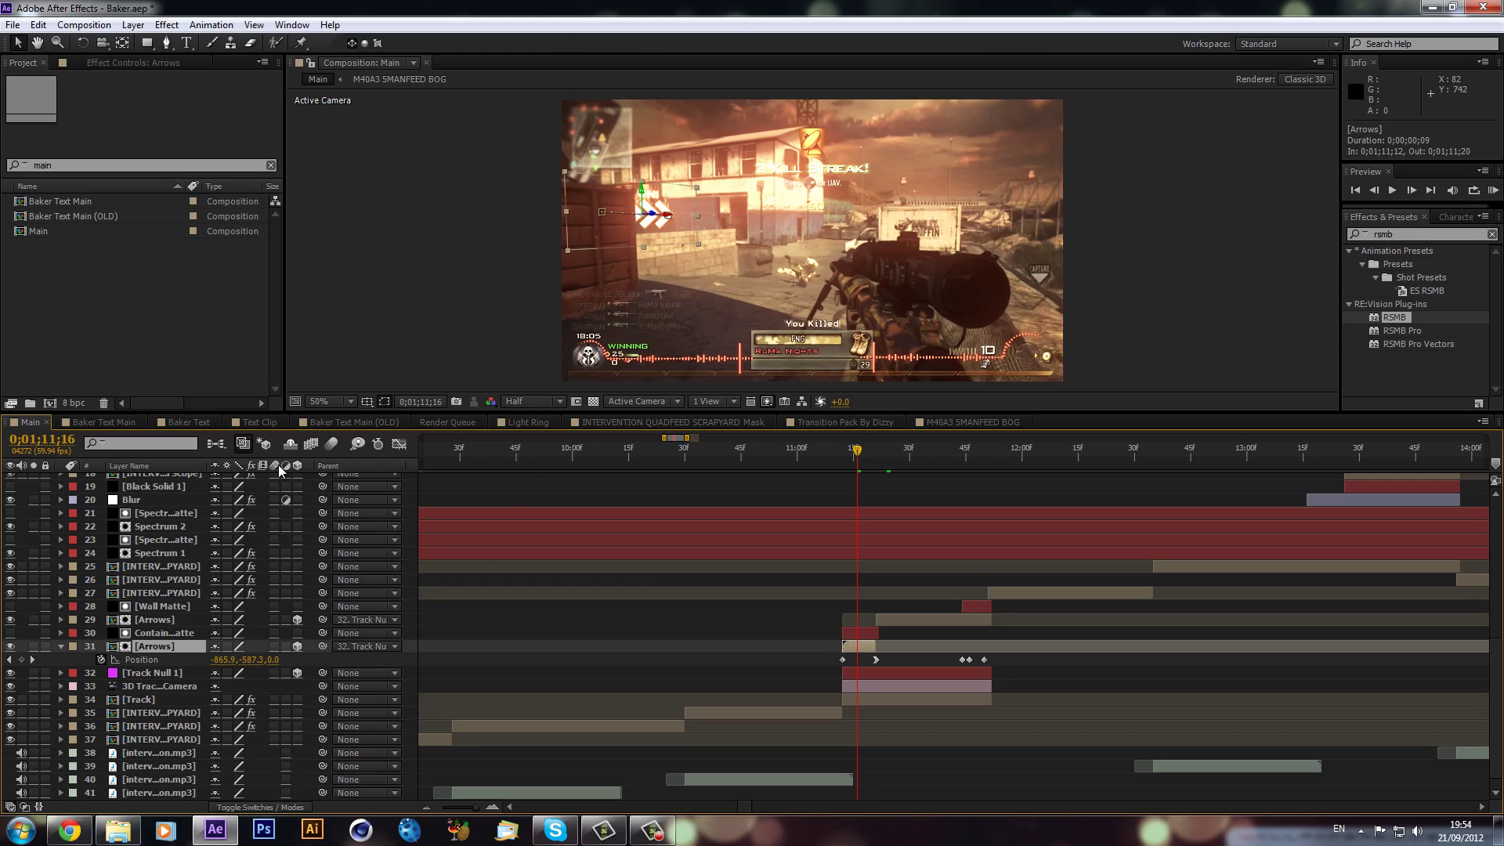
Enable motion blur on the Arrows layer and the Main composition, then scrub to preview.
{"action": "left_click", "coordinate": [274, 646]}
{"action": "left_click", "coordinate": [332, 445]}
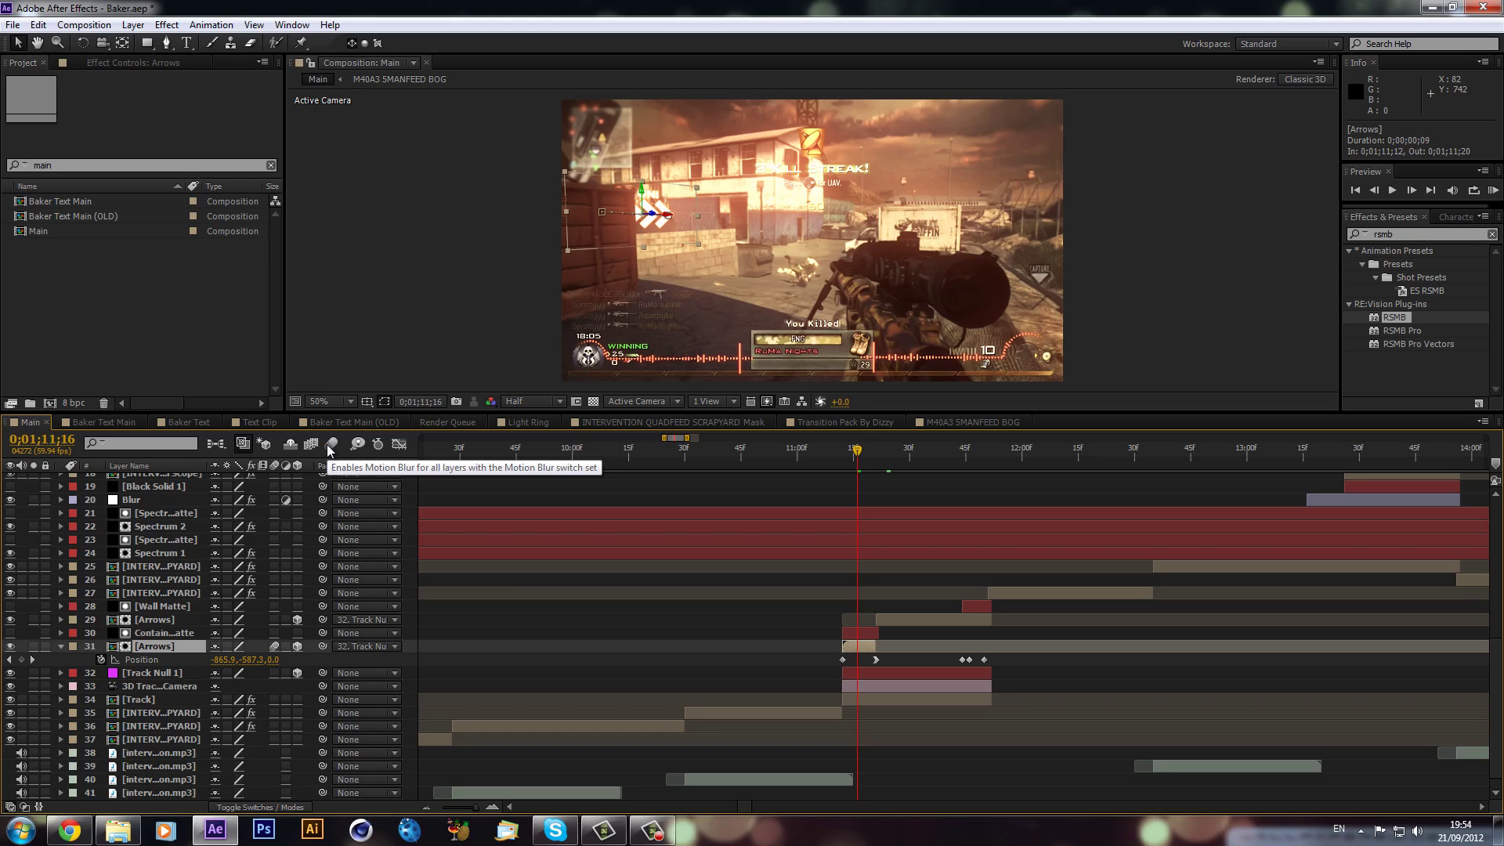
{"action": "left_click", "coordinate": [328, 447]}
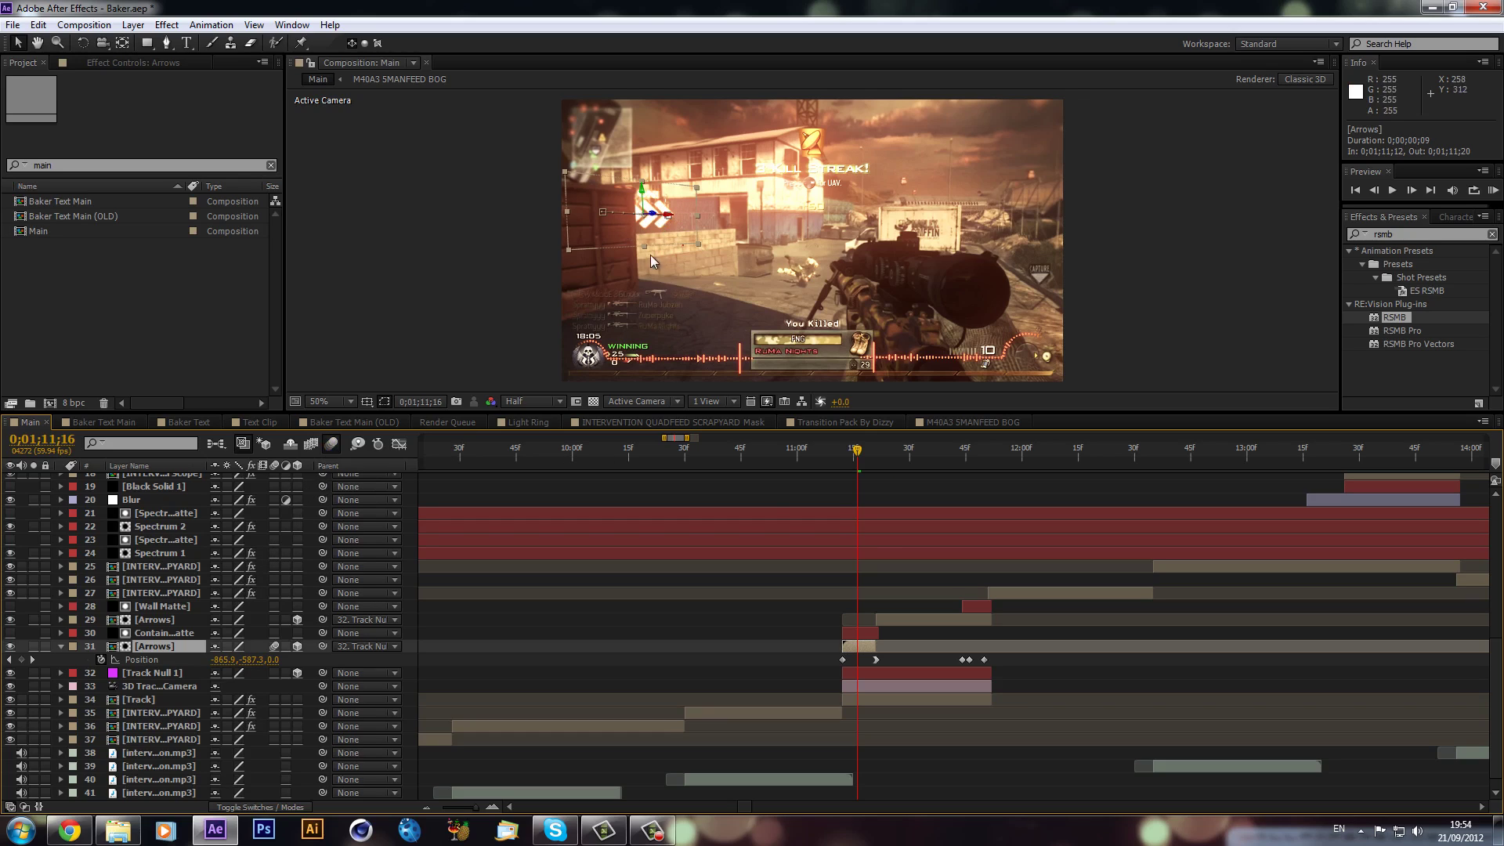
{"action": "left_click_drag", "start_coordinate": [857, 449], "coordinate": [867, 452]}
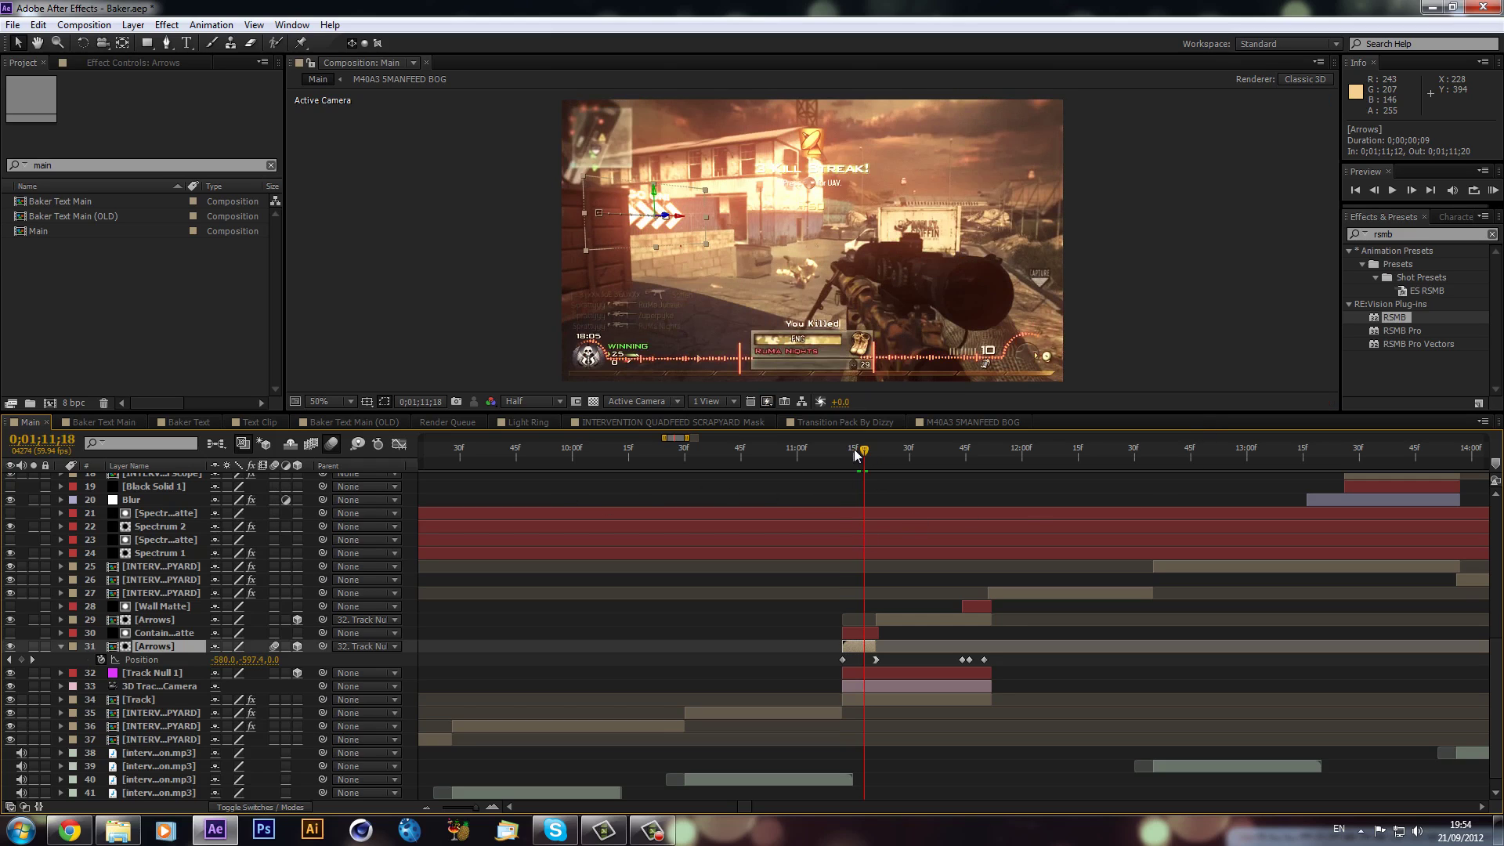
{"action": "left_click_drag", "start_coordinate": [855, 455], "coordinate": [843, 456]}
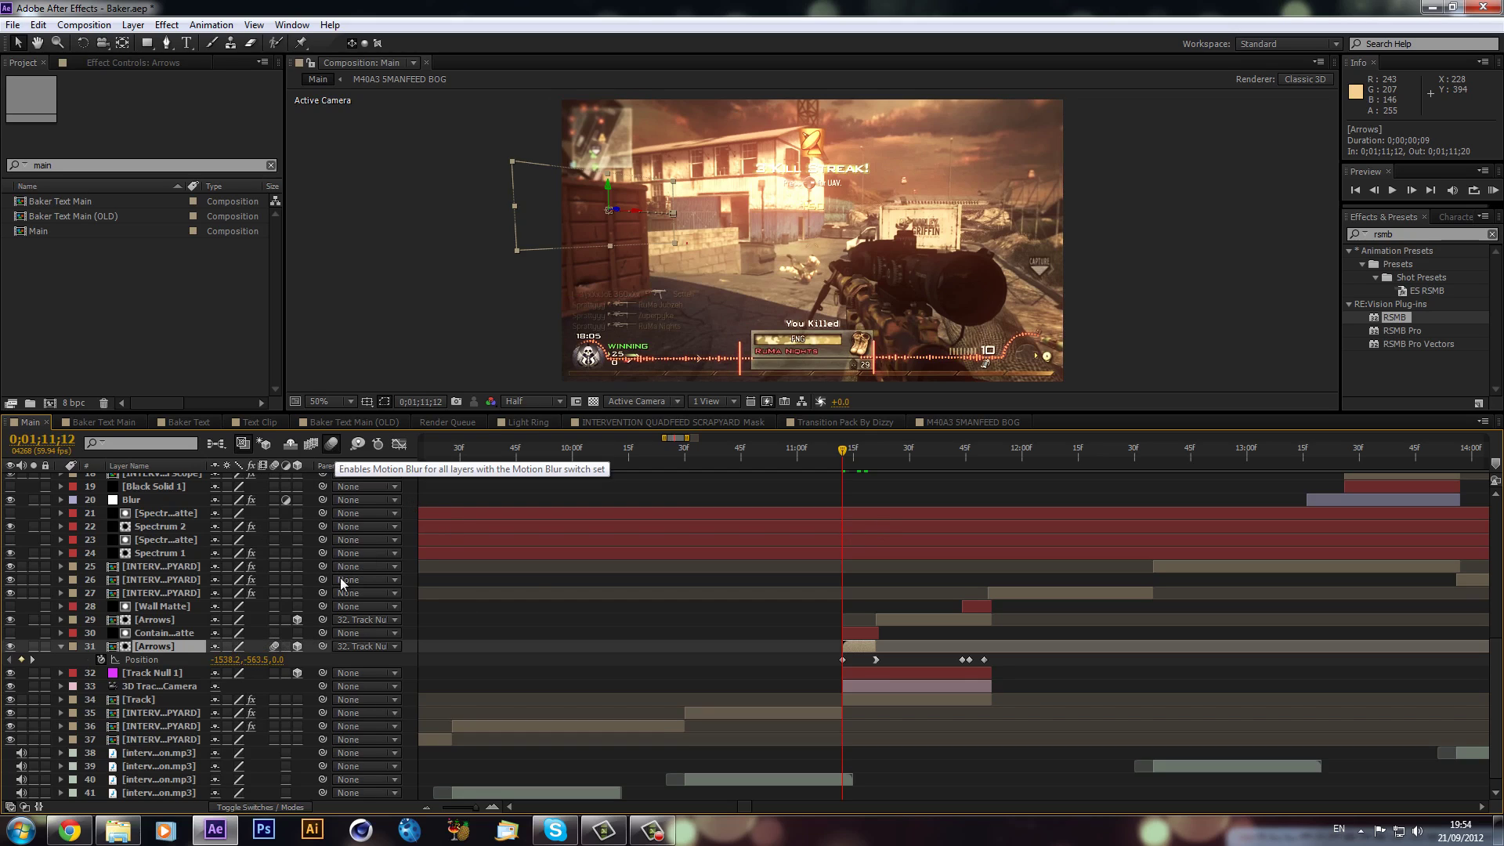
Select layer 28 Wall Matte and turn on its Motion Blur switch.
{"action": "left_click", "coordinate": [174, 607]}
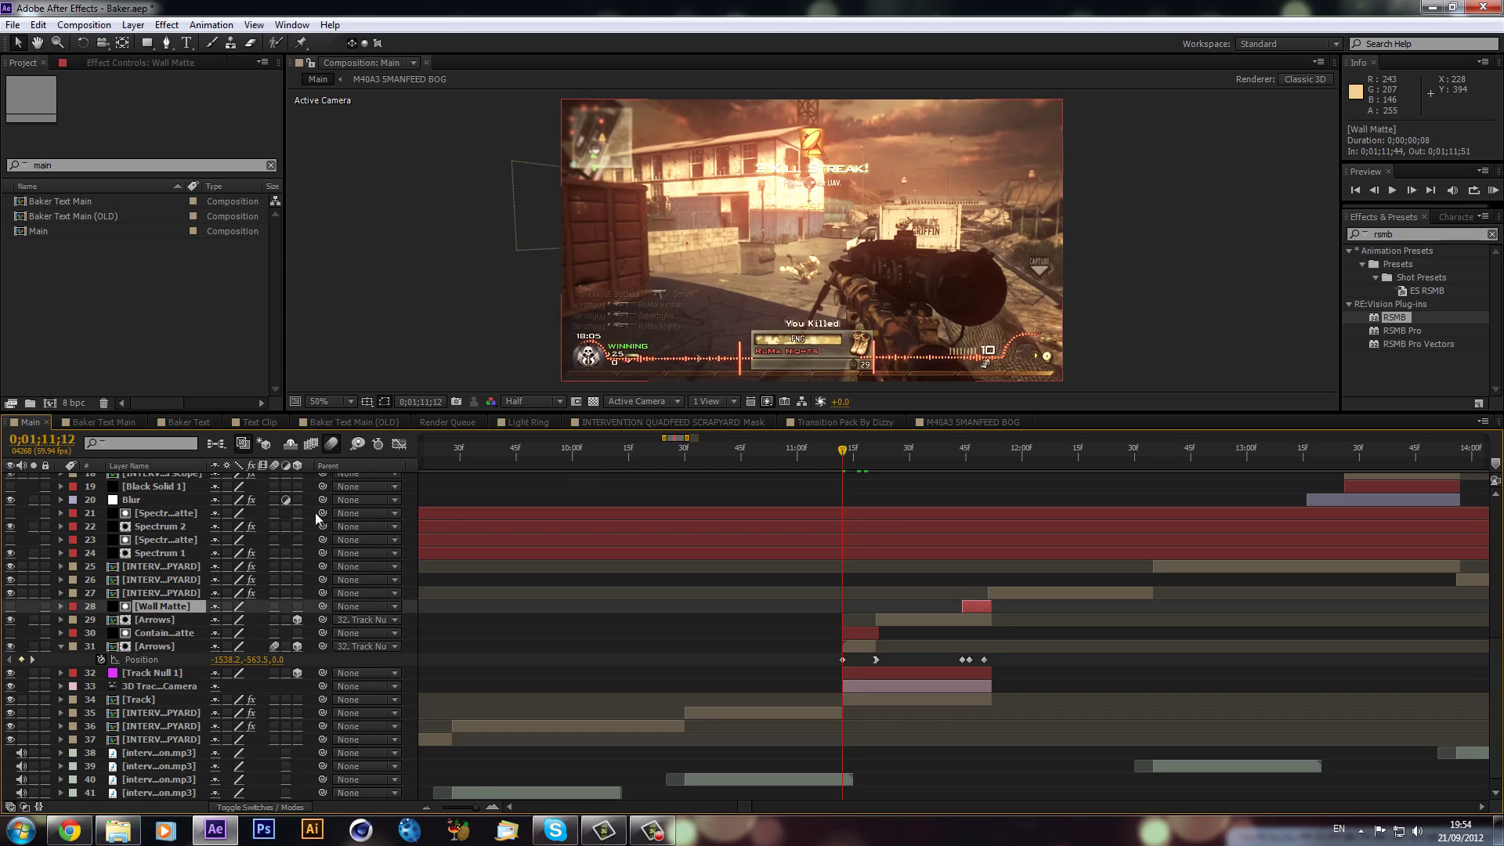
{"action": "left_click", "coordinate": [273, 607]}
{"action": "scroll", "coordinate": [752, 554], "scroll_direction": "down", "scroll_amount": 1}
{"action": "scroll", "coordinate": [754, 550], "scroll_direction": "up", "scroll_amount": 6}
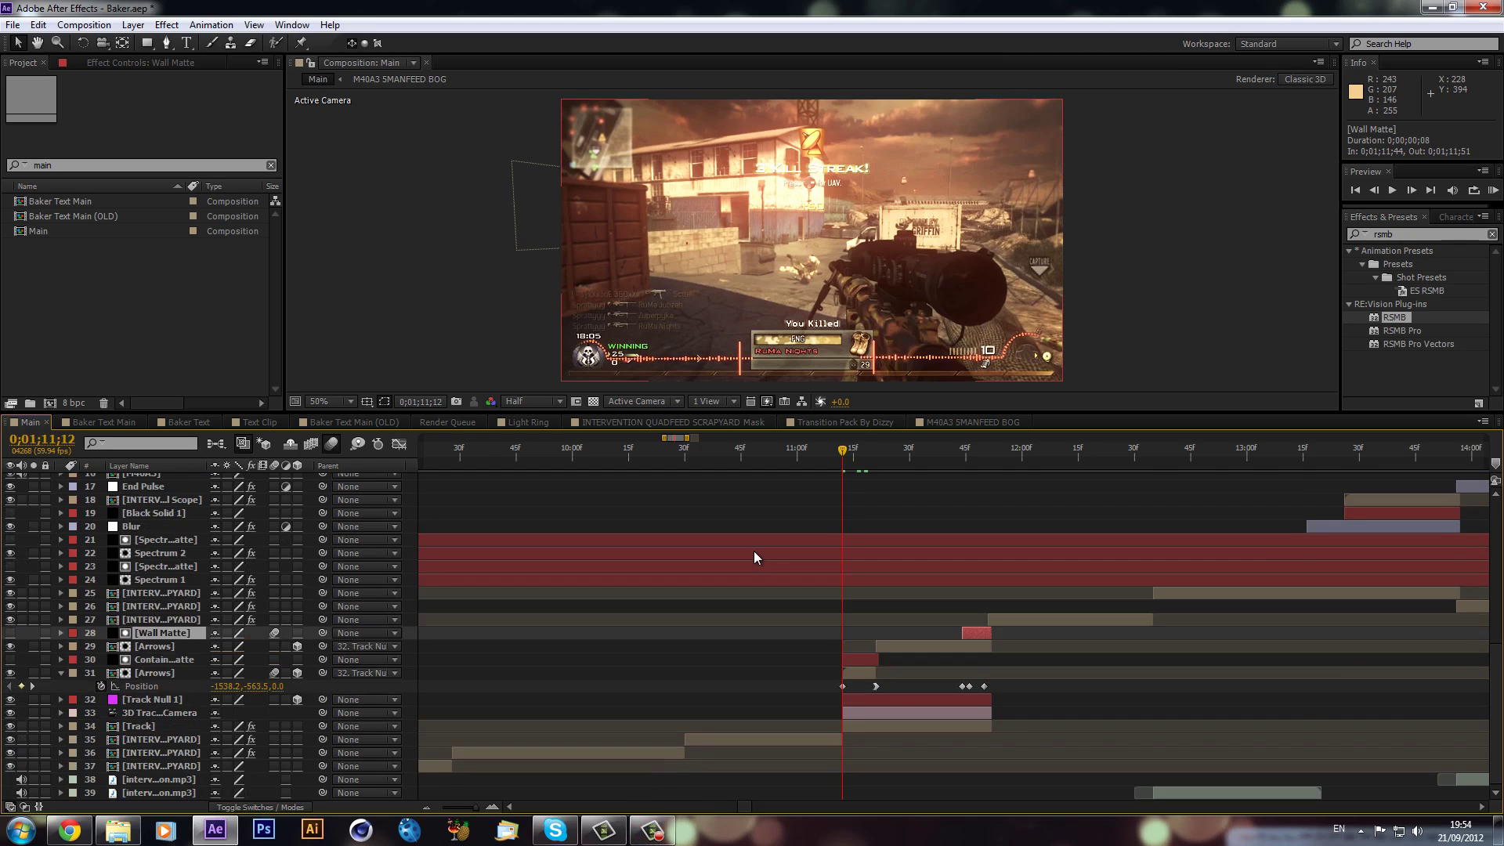
{"action": "scroll", "coordinate": [742, 594], "scroll_direction": "down", "scroll_amount": 1}
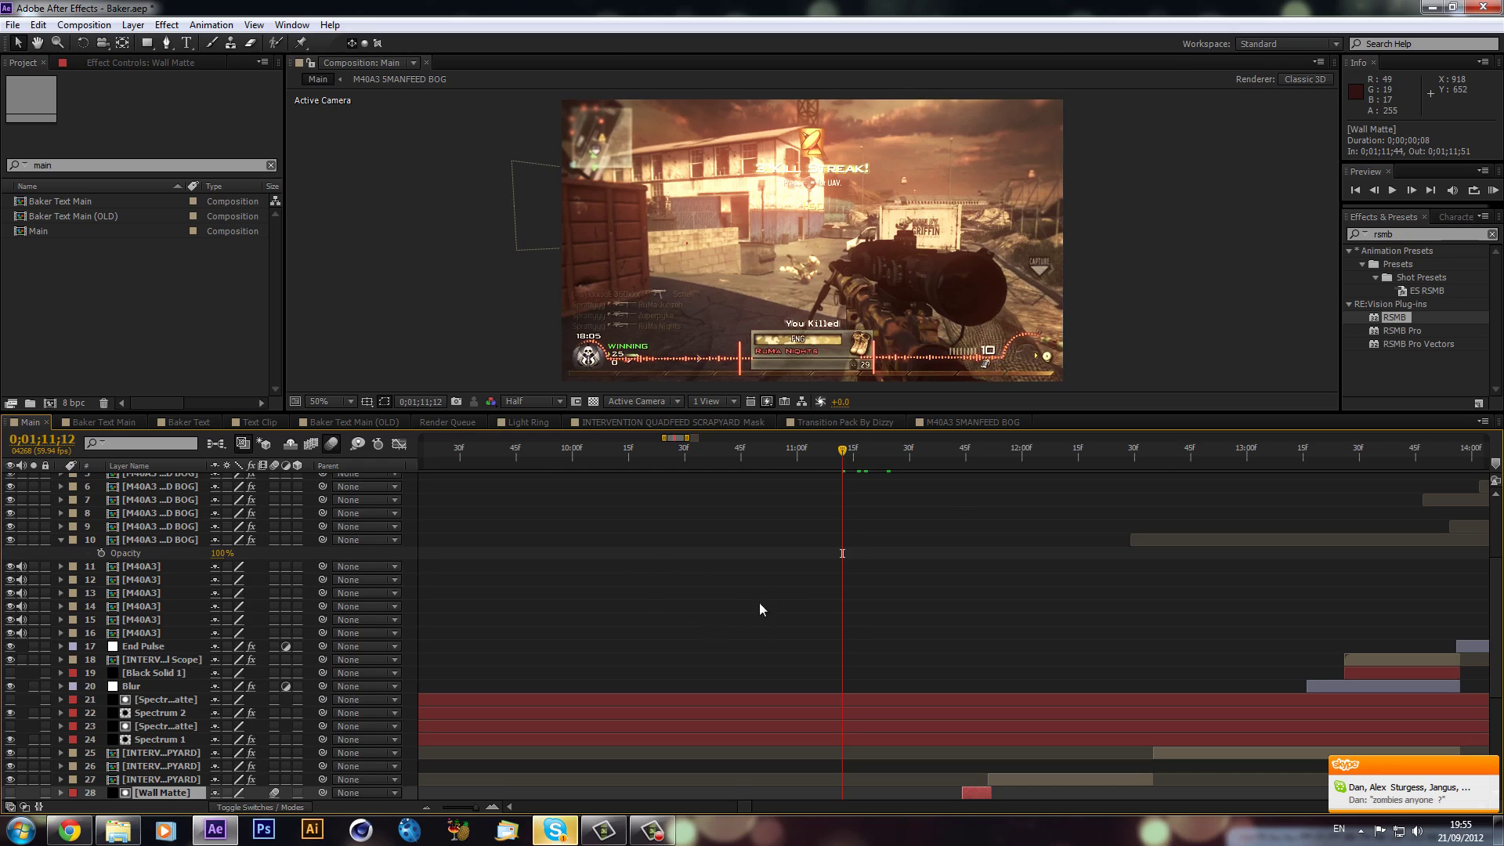
{"action": "scroll", "coordinate": [368, 588], "scroll_direction": "up", "scroll_amount": 5}
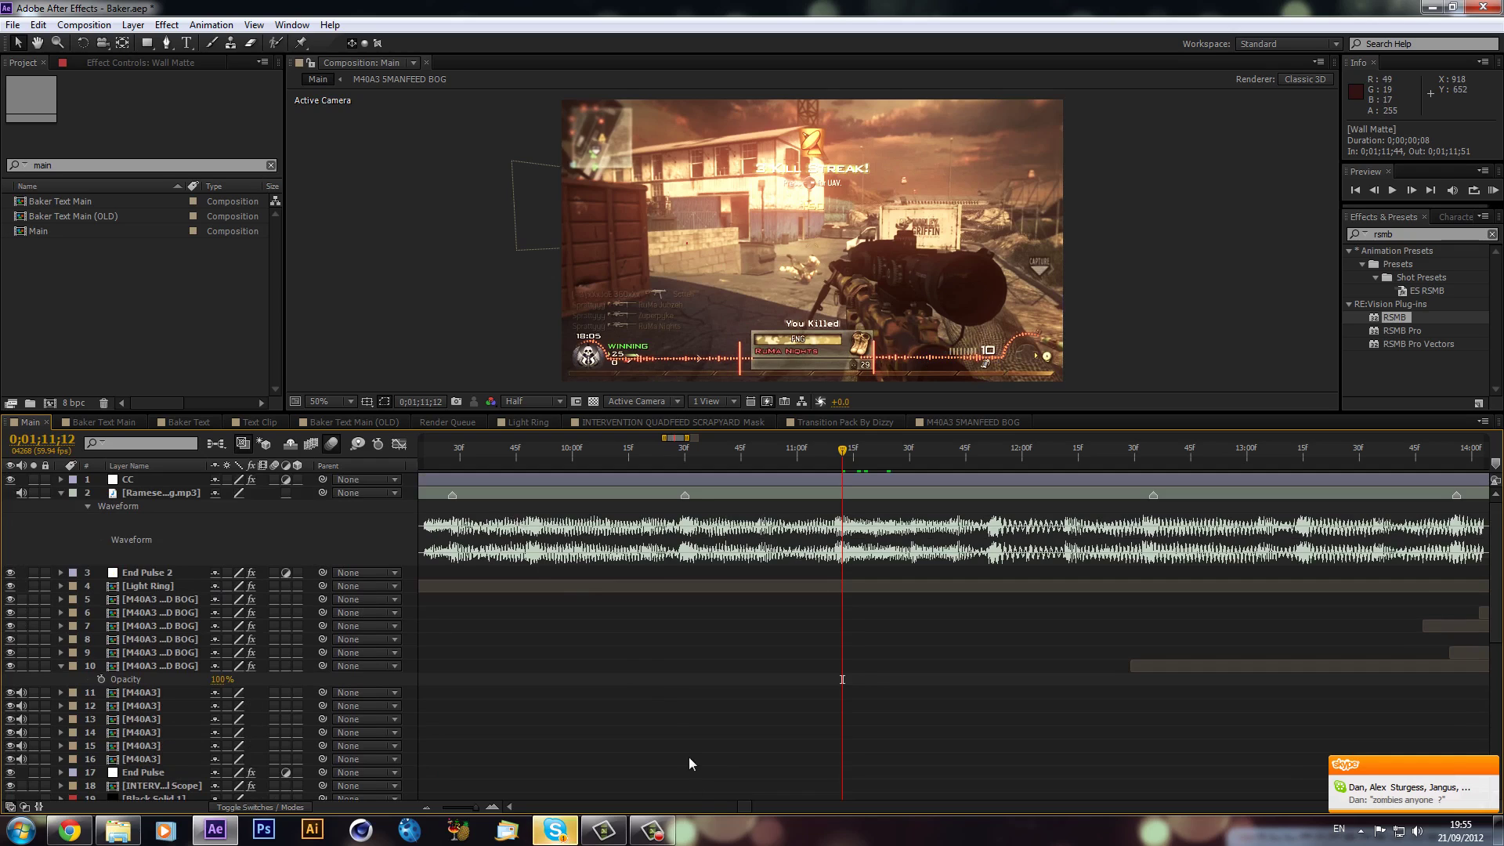
{"action": "left_click", "coordinate": [662, 837]}
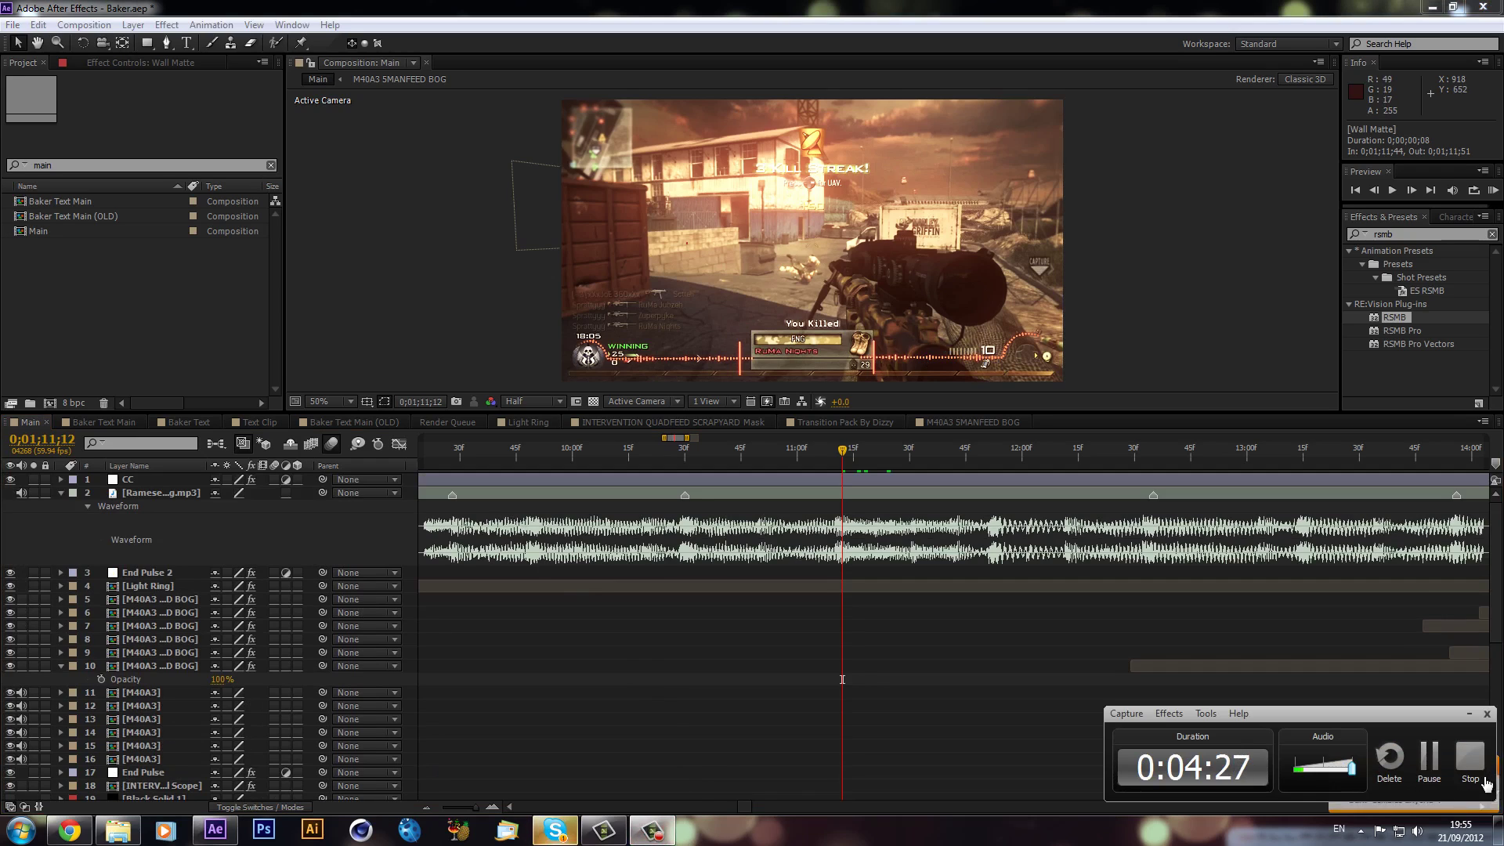